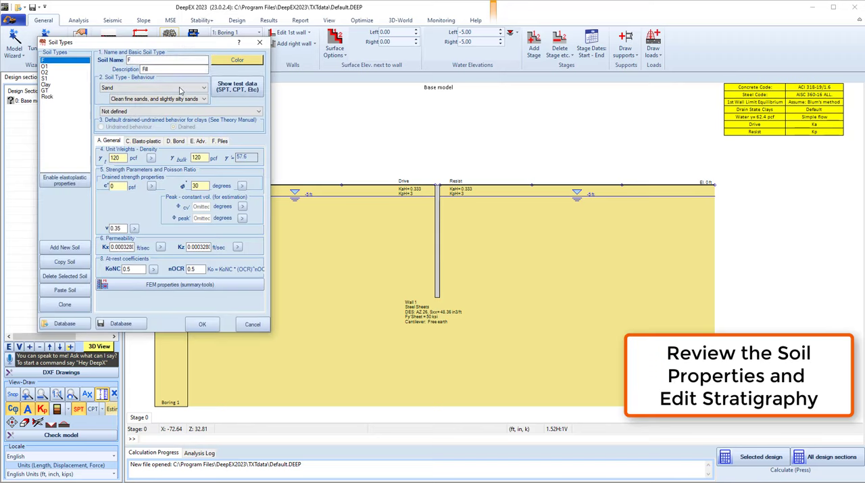
# Review the properties of soil types S1 and GT, and accept the soil definitions
pyautogui.click(46, 78)
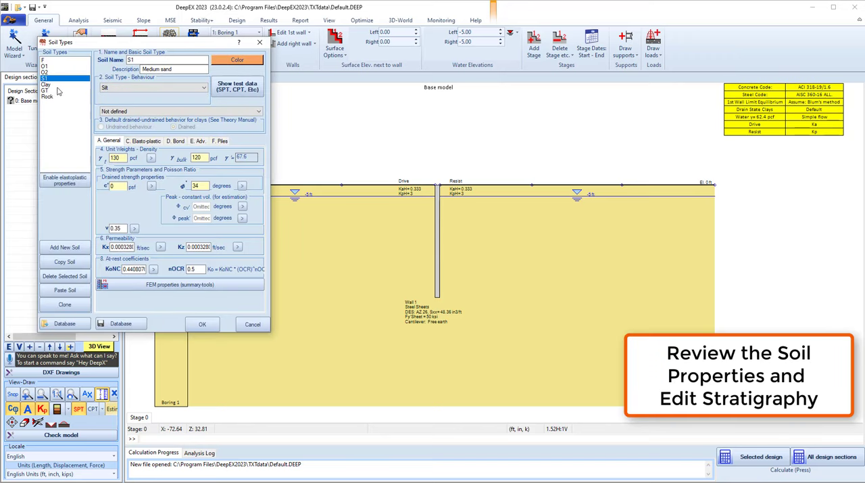
pyautogui.click(46, 90)
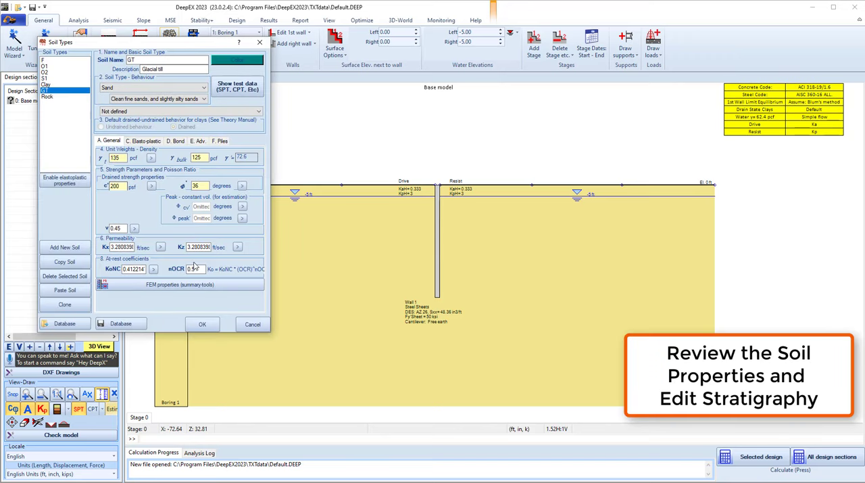
pyautogui.click(202, 324)
# Add a second layer to Boring 1 with its top at elevation -5 ft and soil type S1
pyautogui.click(234, 43)
pyautogui.click(404, 269)
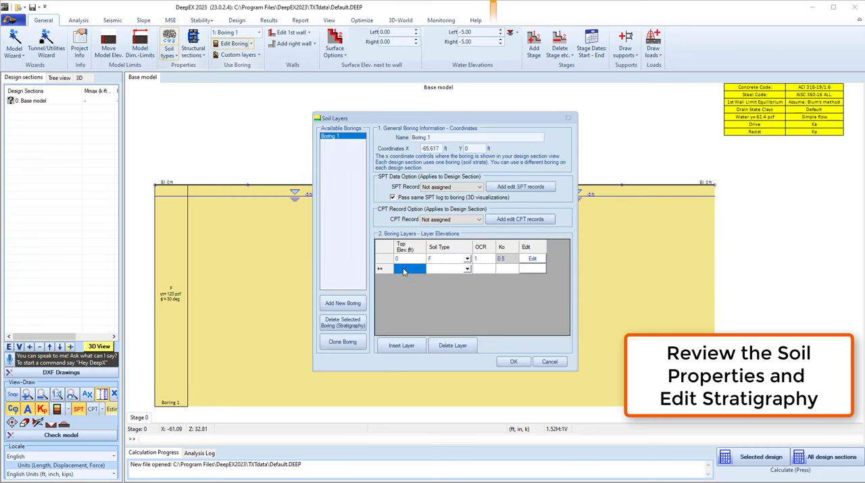
pyautogui.click(405, 269)
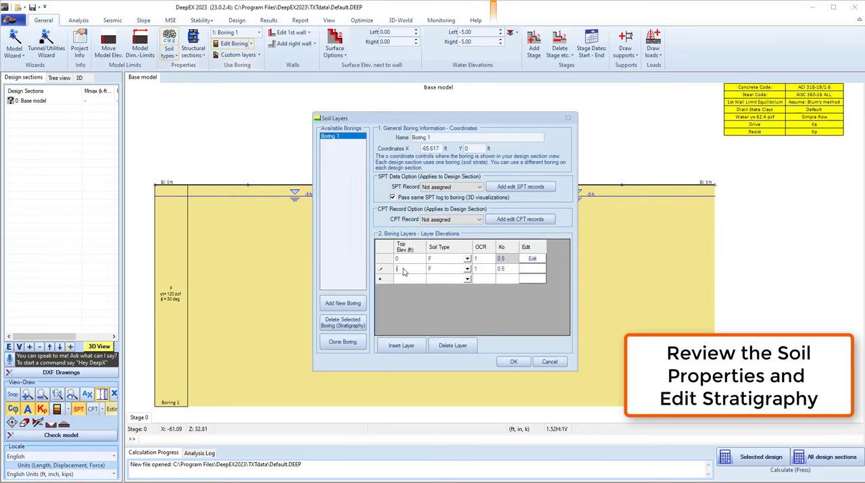
pyautogui.click(468, 269)
pyautogui.click(446, 288)
# Add a third layer to Boring 1 with its top at elevation -30 ft and soil type GT, and accept the stratigraphy
pyautogui.click(411, 280)
pyautogui.write('-30')
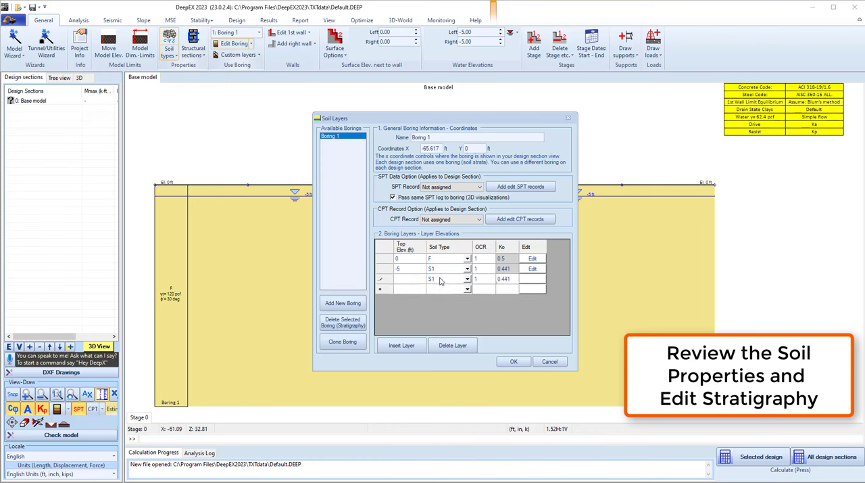
pyautogui.click(441, 280)
pyautogui.click(441, 280)
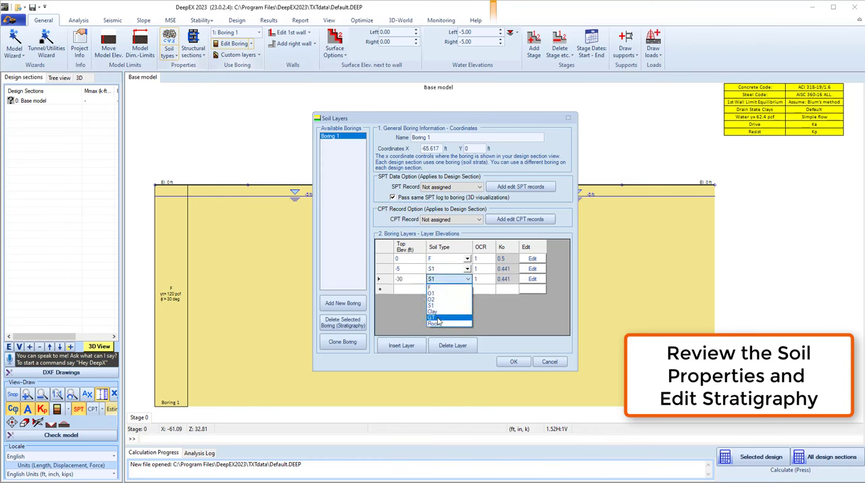
pyautogui.click(436, 319)
pyautogui.click(514, 362)
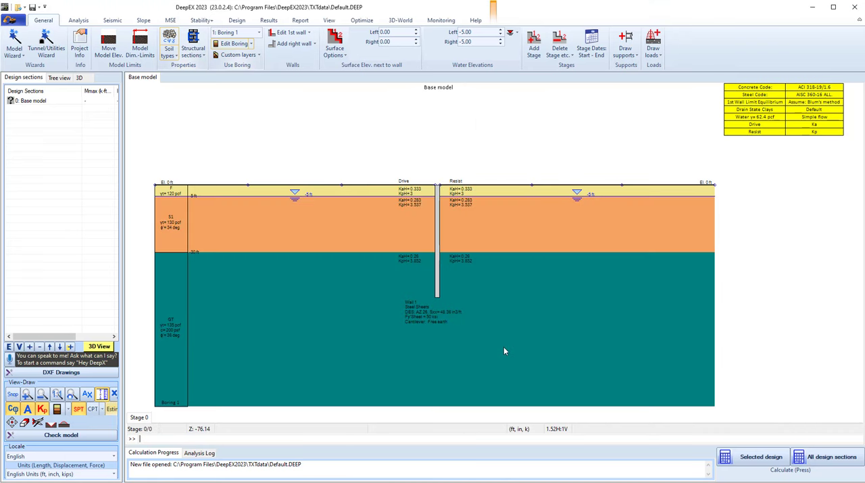
# Review the section, dimensions and settings of Wall 1
pyautogui.doubleClick(438, 244)
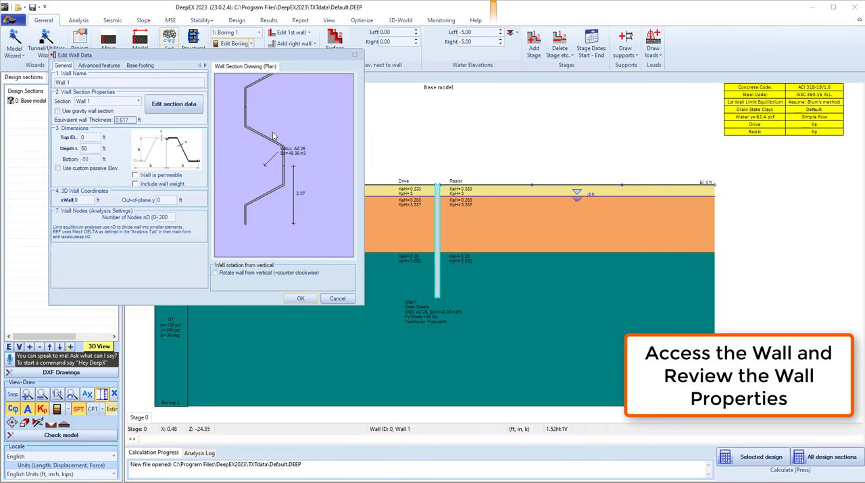
pyautogui.click(302, 299)
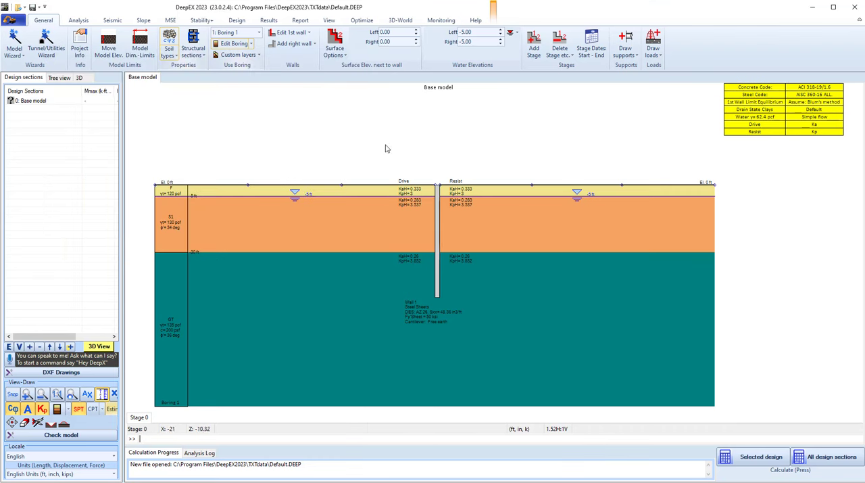
# Add construction Stage 1 and excavate the ground on the wall's right side to elevation -5 ft
pyautogui.rightClick(150, 420)
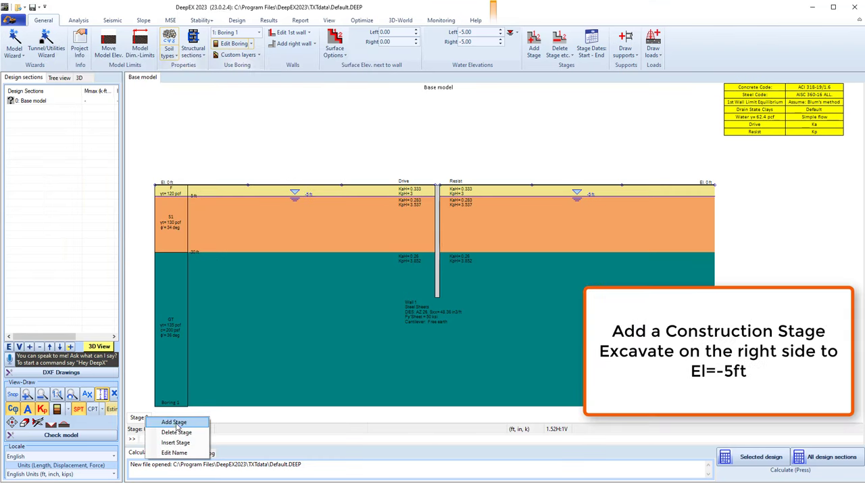
pyautogui.click(172, 422)
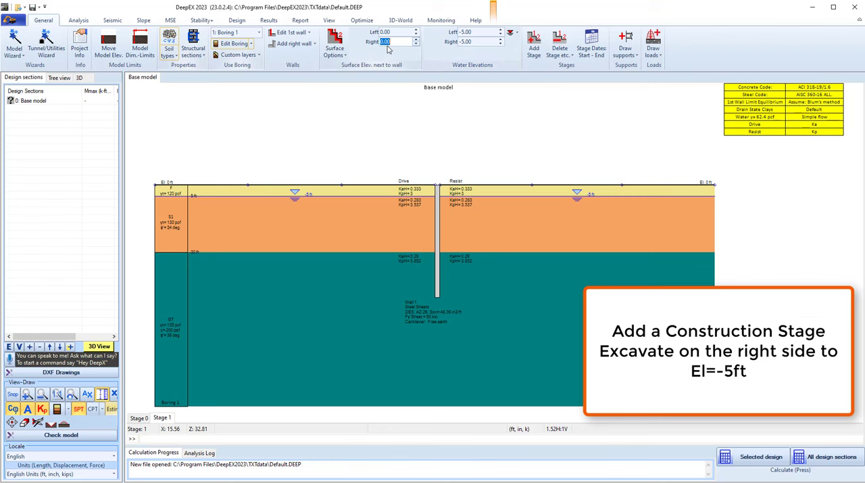
pyautogui.press('Return')
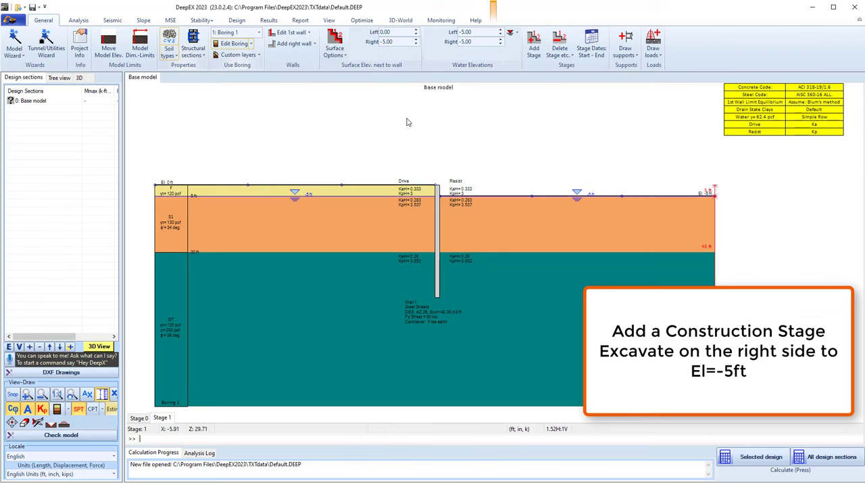
# Draw a surface strip load on the wall's left side from about x = -56 ft to about x = -1 ft
pyautogui.click(653, 49)
pyautogui.click(678, 72)
pyautogui.click(244, 184)
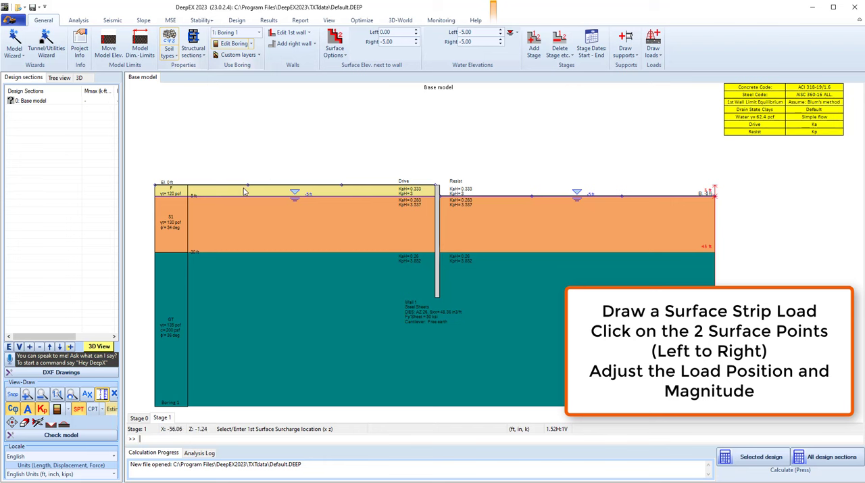
pyautogui.click(433, 191)
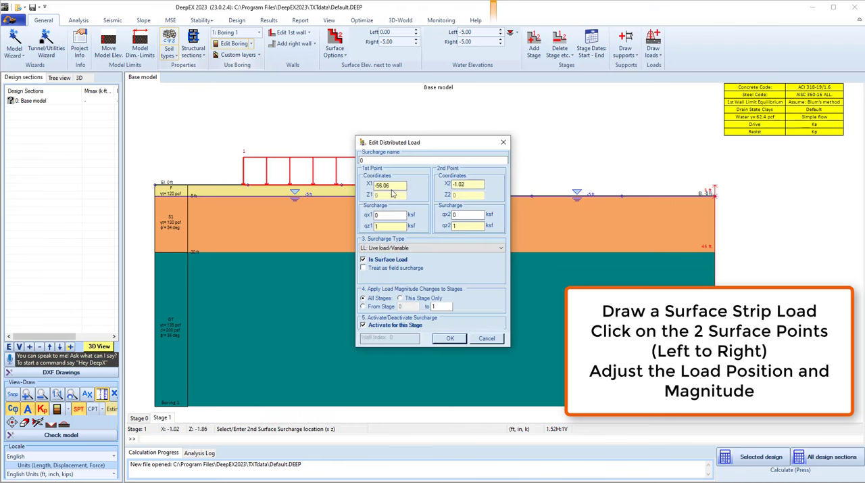
# Set the strip load's ends to X1 = -50 and X2 = -1, with a vertical magnitude of 0.6 ksf at both points
pyautogui.moveTo(395, 186); pyautogui.dragTo(380, 187)
pyautogui.moveTo(466, 184); pyautogui.dragTo(459, 184)
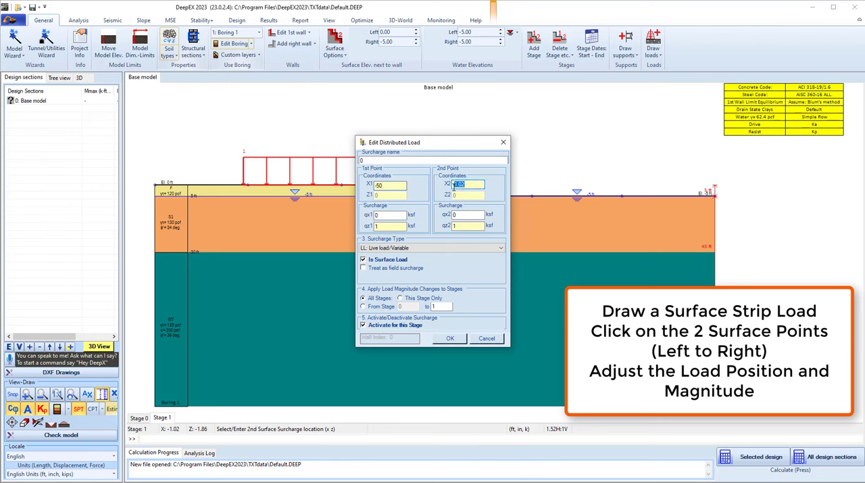
pyautogui.write('-1')
pyautogui.moveTo(392, 226); pyautogui.dragTo(359, 230)
pyautogui.write('0.6')
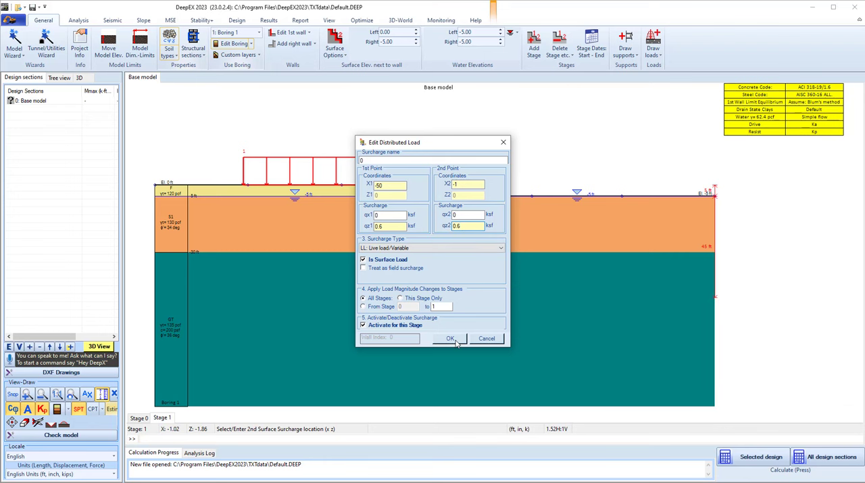
pyautogui.click(451, 339)
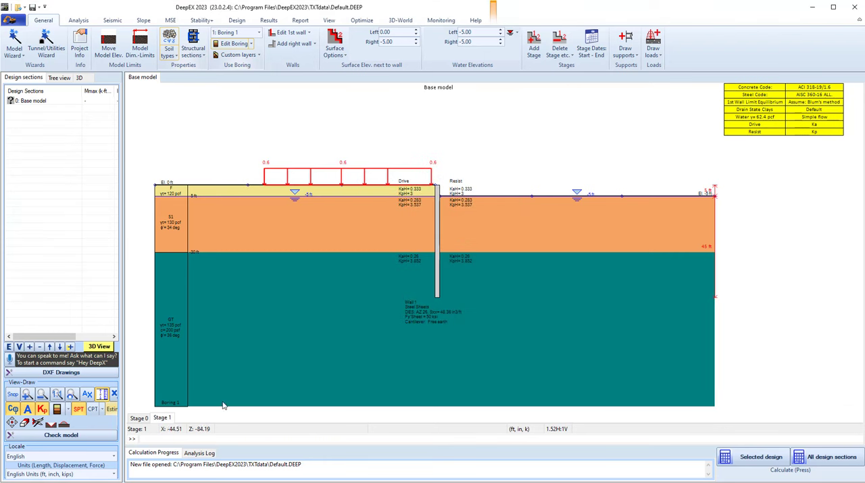
# Add construction Stage 2 and draw a slab support from the top of the wall rightward to about x = 54 ft
pyautogui.rightClick(169, 421)
pyautogui.click(194, 423)
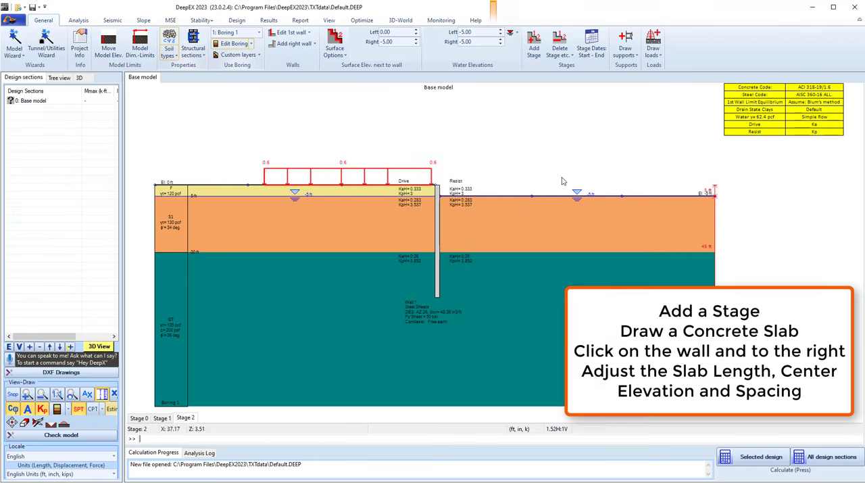
pyautogui.click(626, 48)
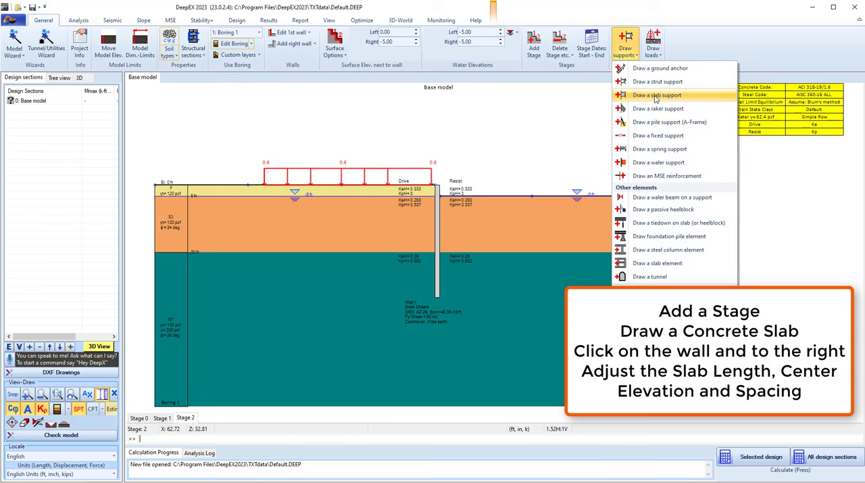
pyautogui.click(649, 209)
pyautogui.click(440, 191)
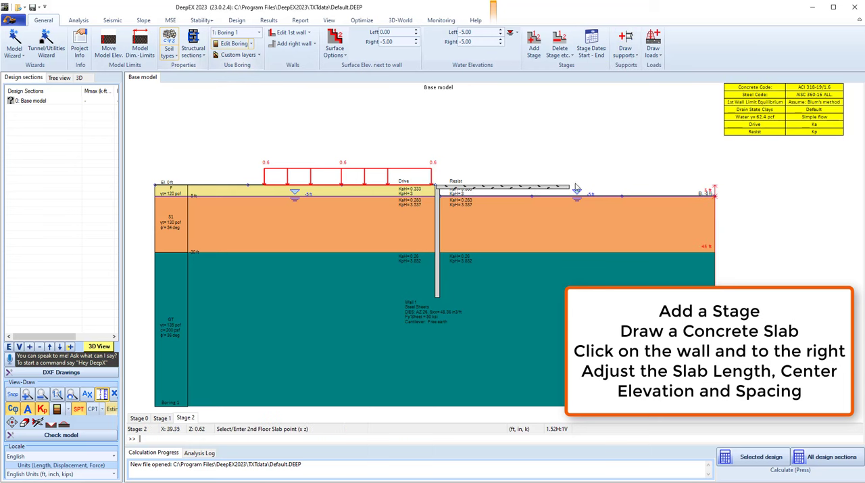
pyautogui.click(622, 189)
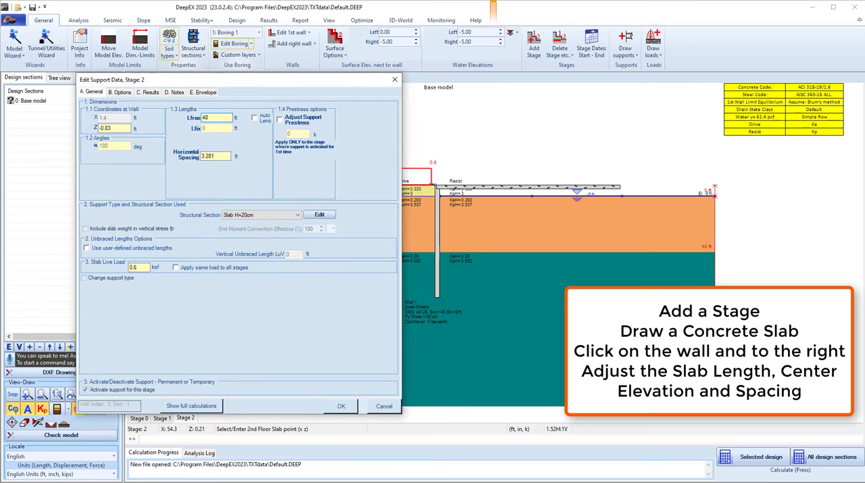
# Set the slab support's free length to 48 ft, horizontal spacing to 1 ft and elevation Z to -1 ft
pyautogui.moveTo(178, 158); pyautogui.dragTo(171, 168)
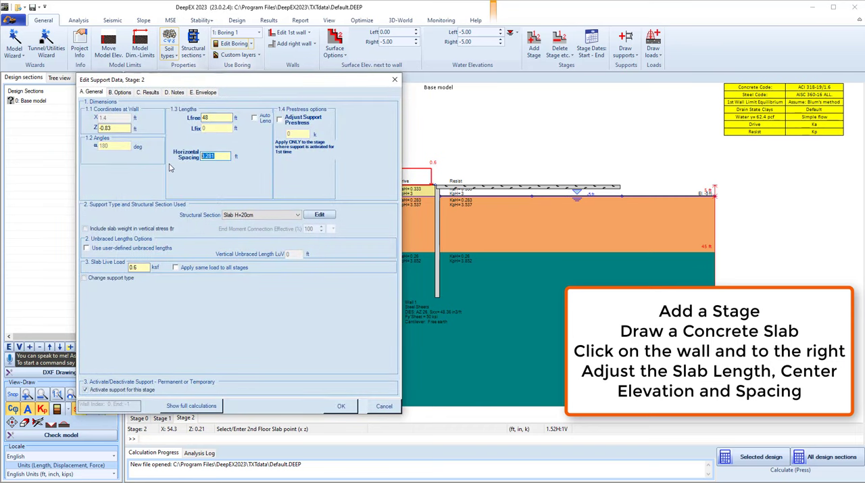
pyautogui.doubleClick(105, 128)
pyautogui.write('-1')
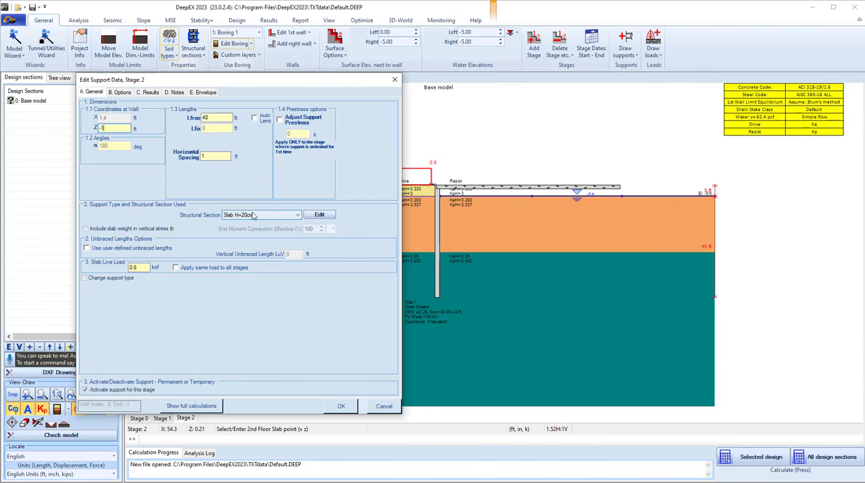
# Rename the Slab H=40cm section as Slab H=2ft, with depth D = 24 in and width B = 12 in
pyautogui.click(319, 214)
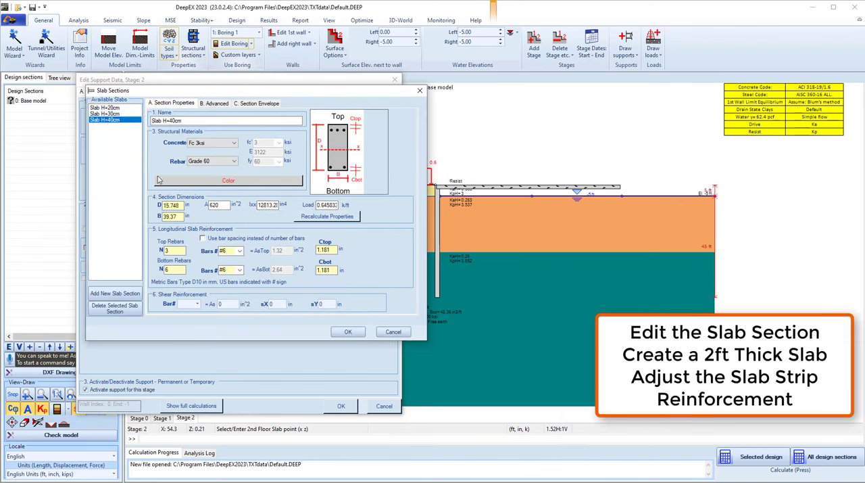
pyautogui.moveTo(184, 122); pyautogui.dragTo(170, 122)
pyautogui.write('2ft')
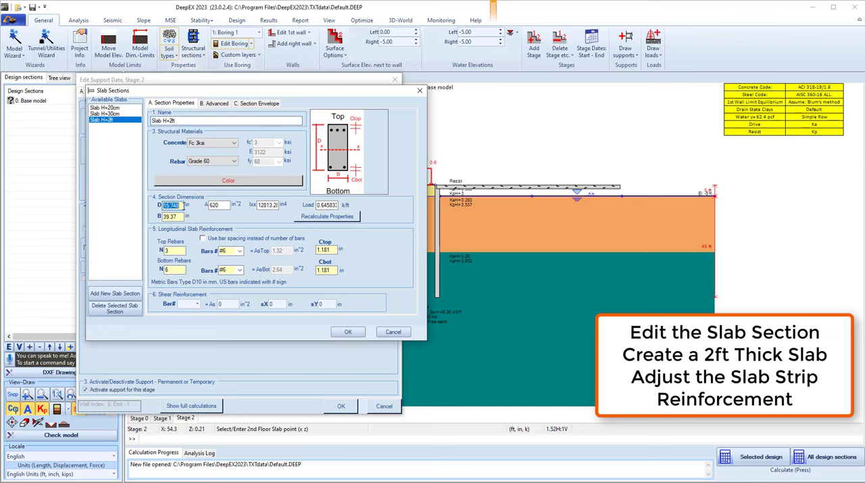
pyautogui.doubleClick(178, 216)
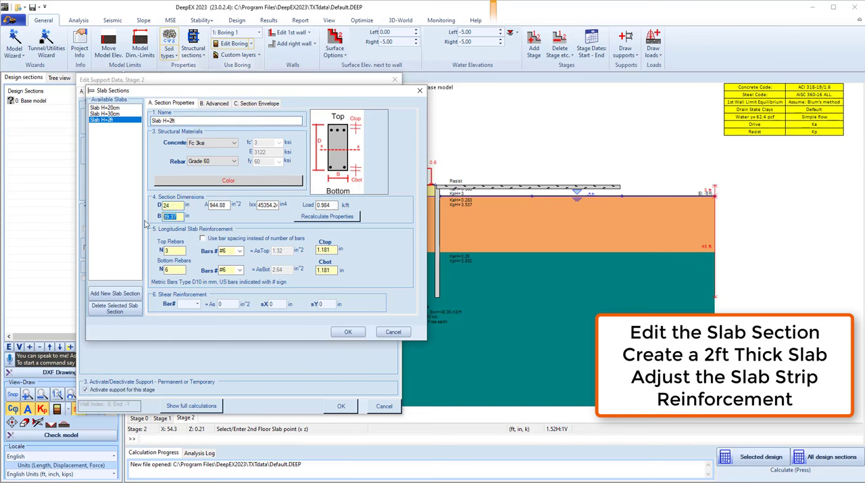
pyautogui.write('12')
# Set the slab section's longitudinal reinforcement to 4 top and 4 bottom bars, and accept the section
pyautogui.doubleClick(170, 251)
pyautogui.write('4')
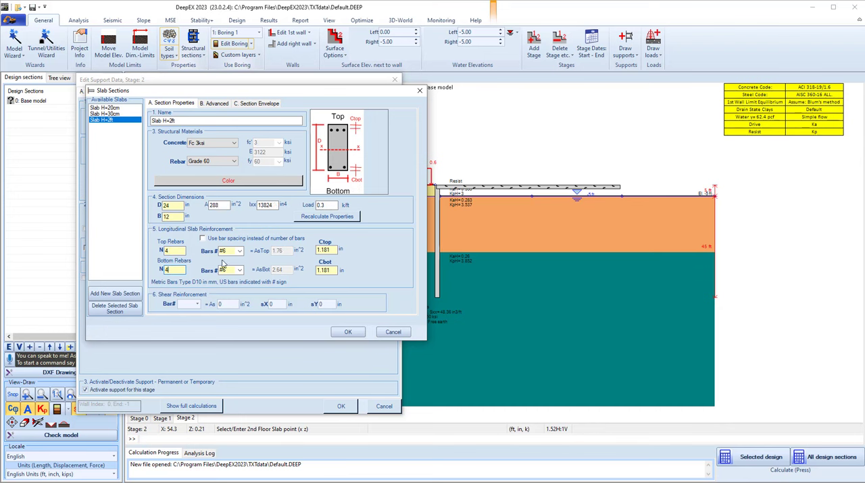
pyautogui.click(348, 331)
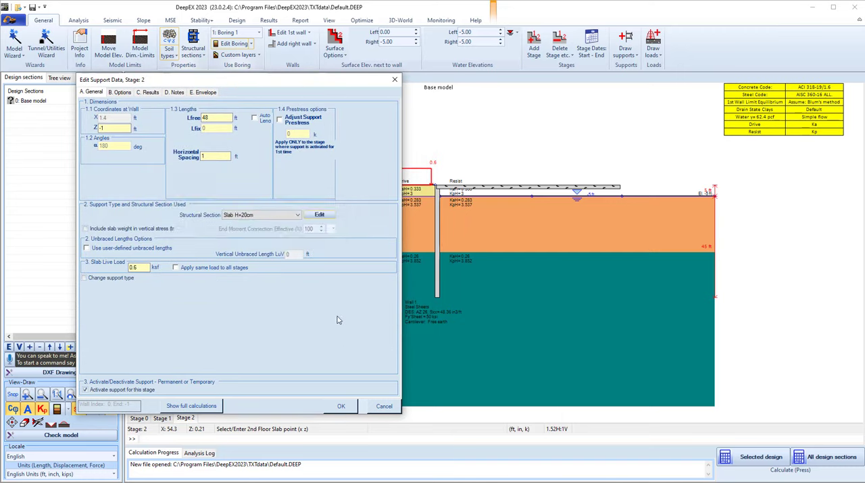
# Assign the Slab H=2ft section to the slab support and accept the support data
pyautogui.click(248, 215)
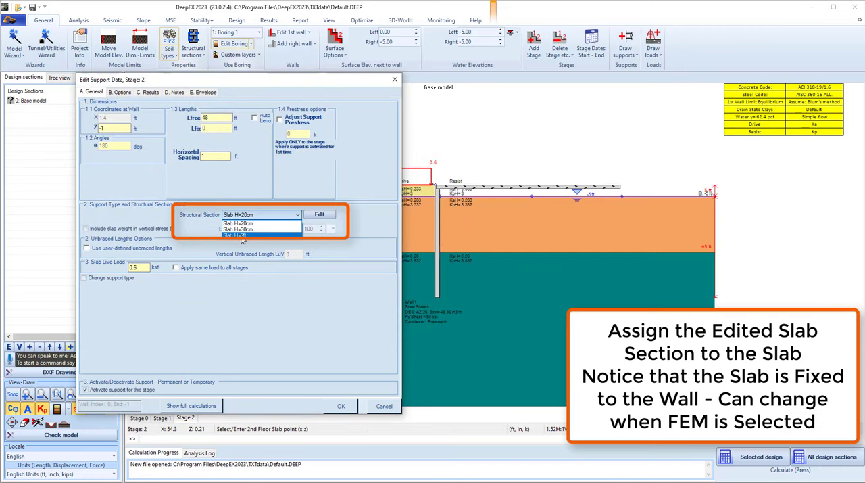
pyautogui.click(244, 236)
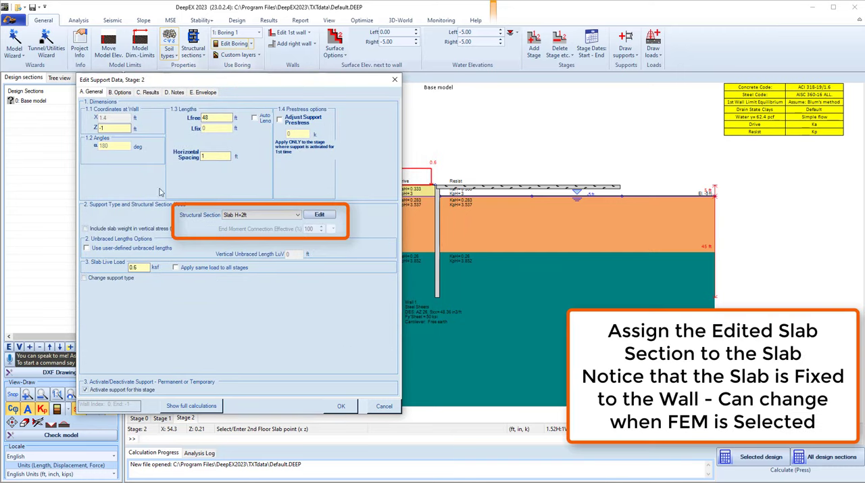
pyautogui.click(339, 405)
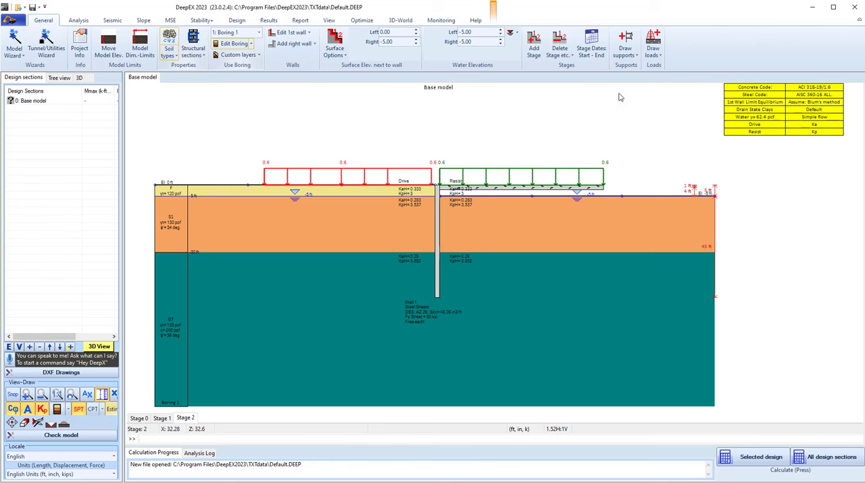
# Draw a vertical foundation pile from the slab down into the bottom soil layer, about 5 ft to the right of the wall
pyautogui.click(633, 59)
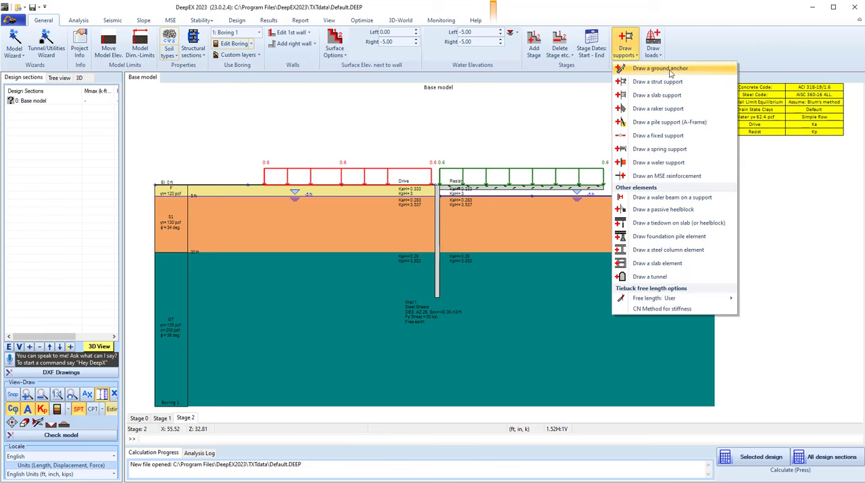
pyautogui.click(659, 238)
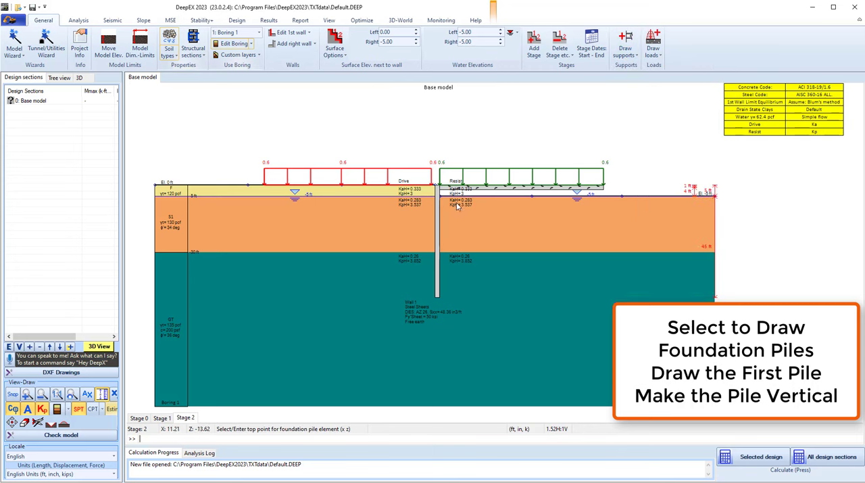
pyautogui.click(452, 189)
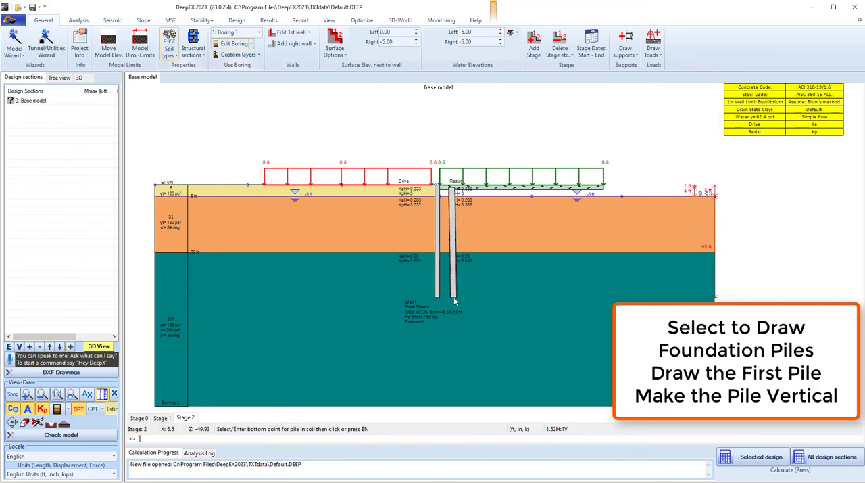
pyautogui.click(449, 292)
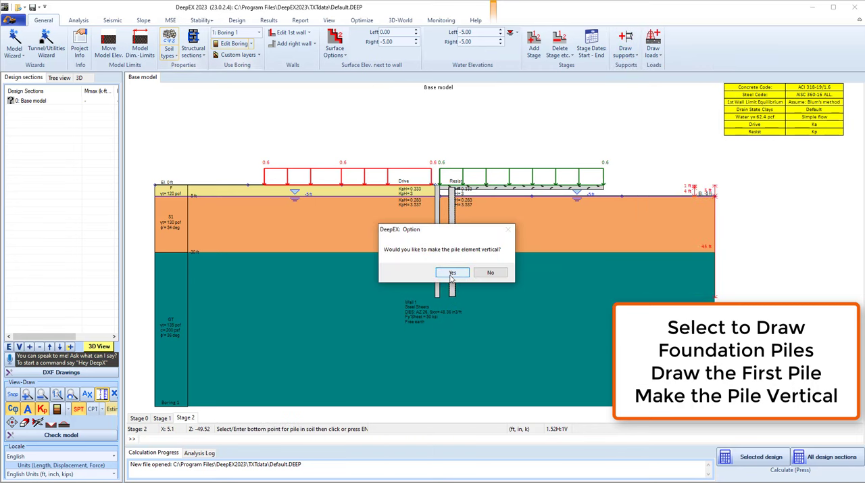
pyautogui.click(452, 273)
# Set the foundation pile's section length to 45 ft and its top X coordinate to 5 ft
pyautogui.click(144, 306)
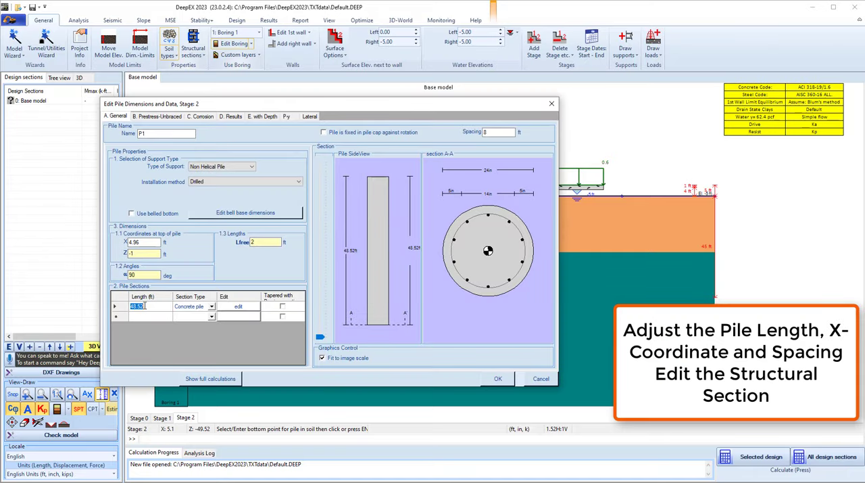
pyautogui.click(129, 242)
pyautogui.write('5')
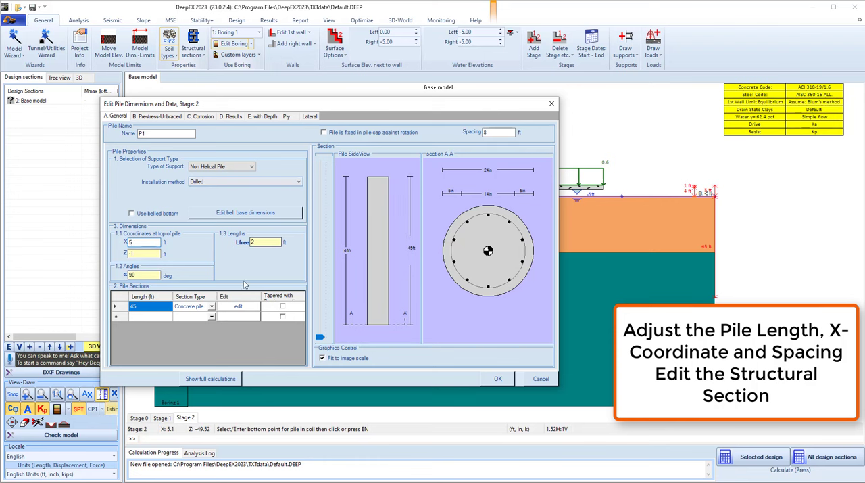
# Give the concrete pile section #8 longitudinal bars and a 4 in cover, and accept the section
pyautogui.click(239, 308)
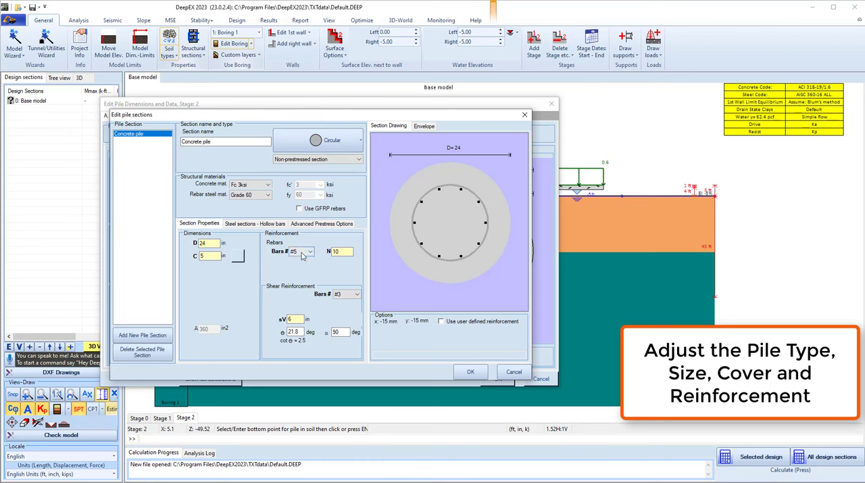
pyautogui.click(303, 252)
pyautogui.click(302, 292)
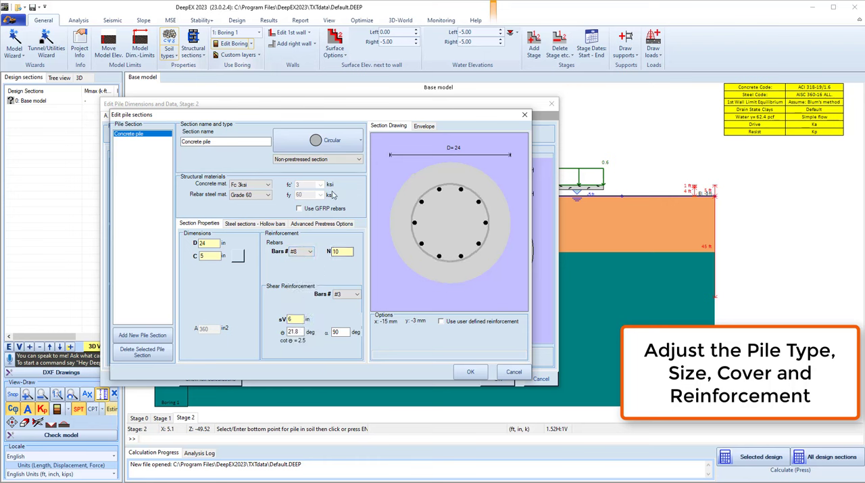
pyautogui.write('4')
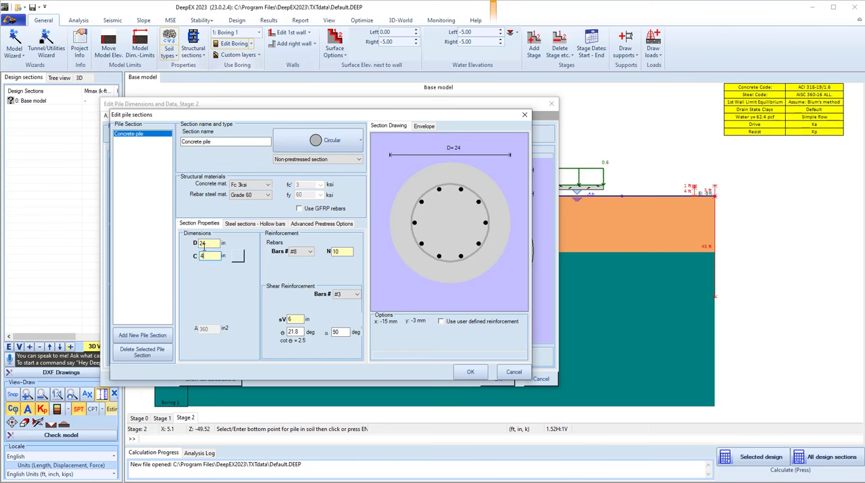
pyautogui.press('Tab')
pyautogui.click(466, 370)
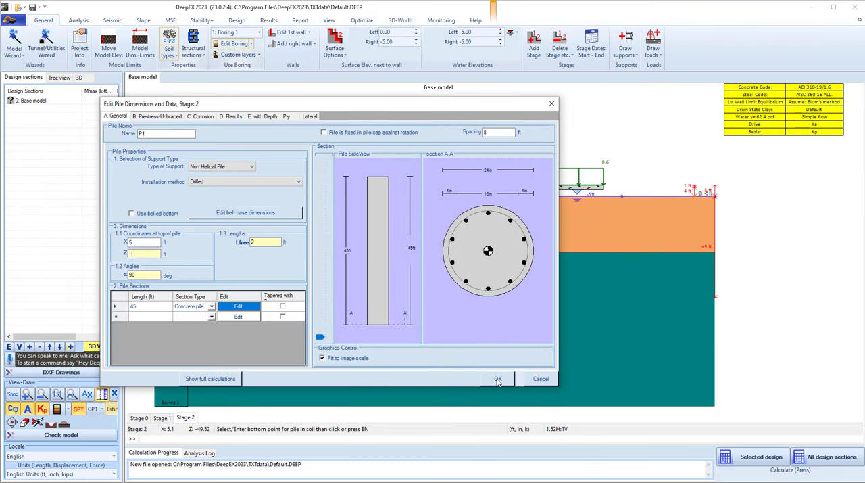
# Accept the pile data and repeat the pile beneath the slab at a regular horizontal spacing of 8 ft
pyautogui.click(499, 380)
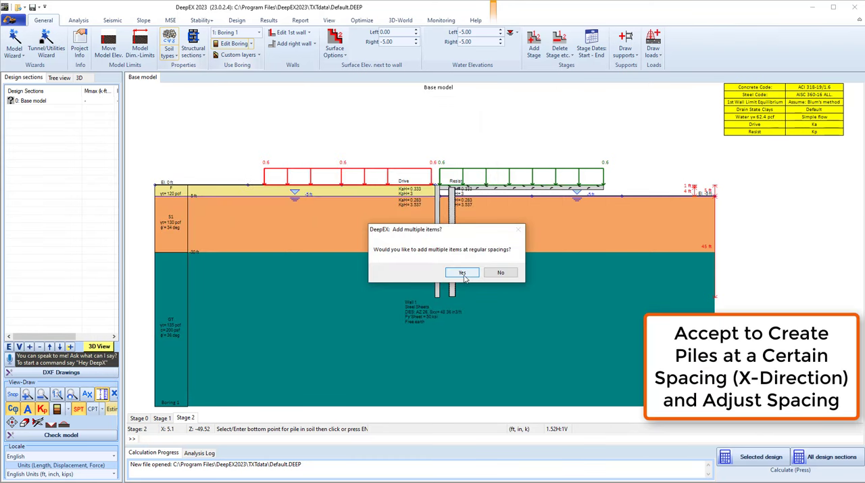
pyautogui.click(463, 273)
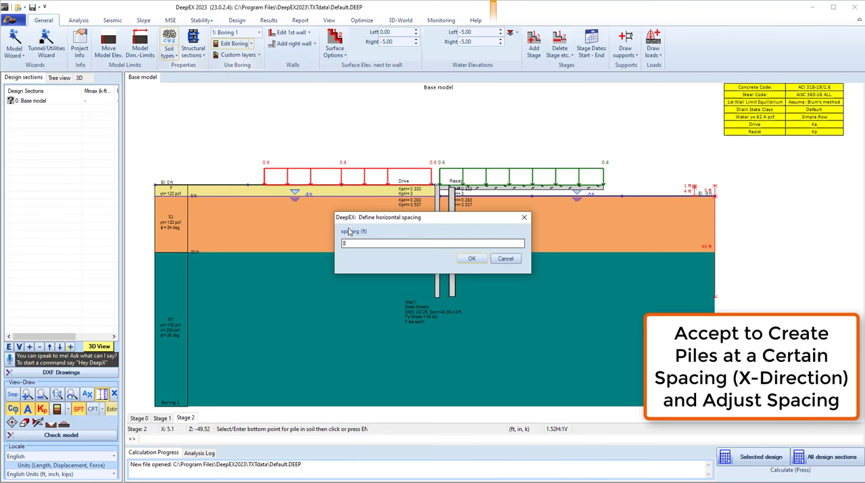
pyautogui.click(472, 259)
# Create a stepped bench on the right surface for this stage only, with a 30-degree slope, 0 offset and bench elevation -30 ft
pyautogui.rightClick(512, 126)
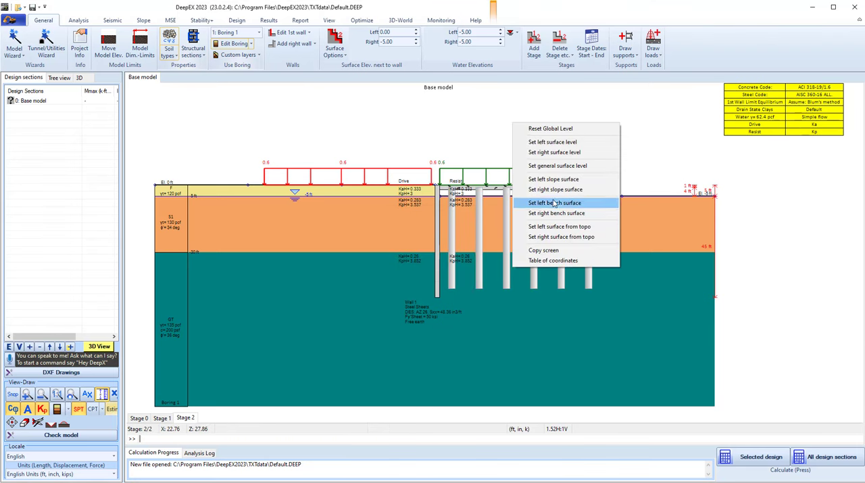
pyautogui.click(557, 213)
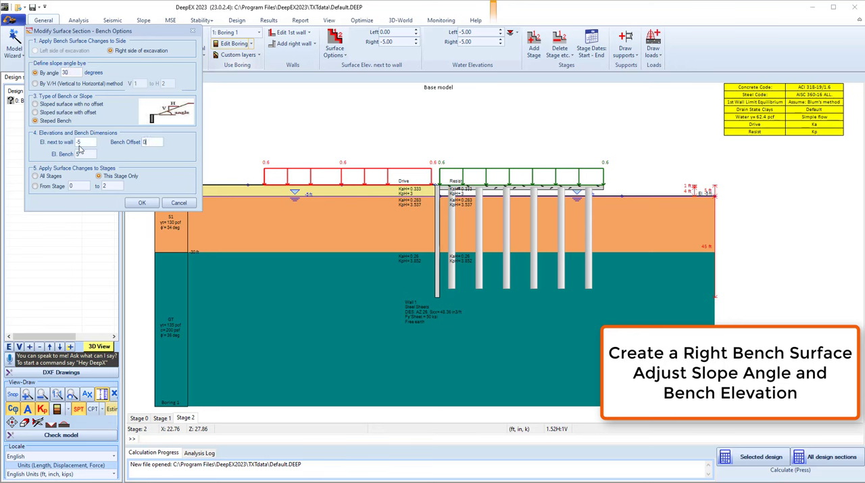
pyautogui.press('Tab')
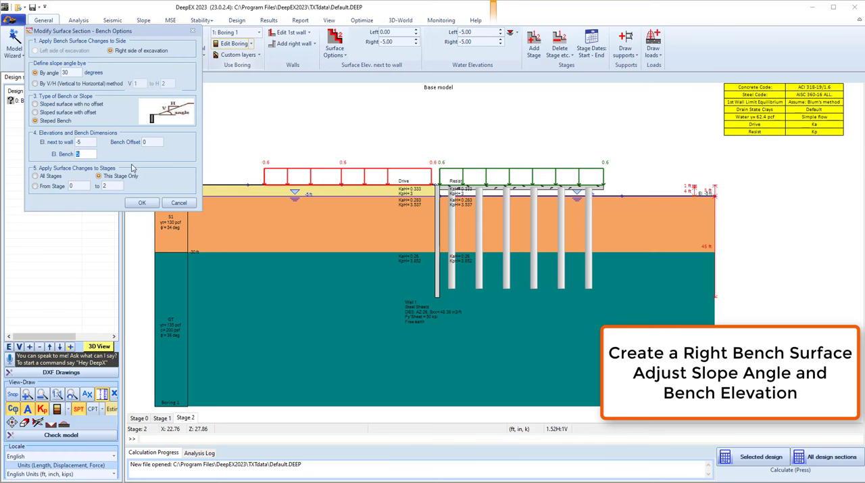
pyautogui.write('-30')
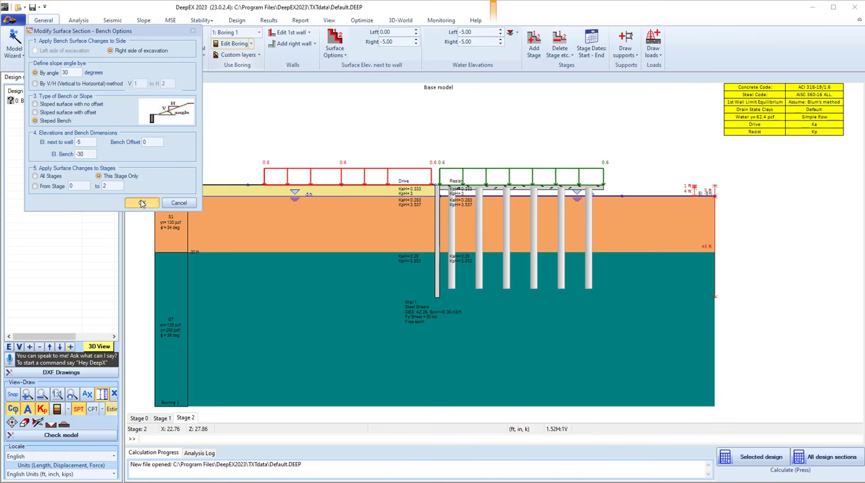
pyautogui.click(142, 202)
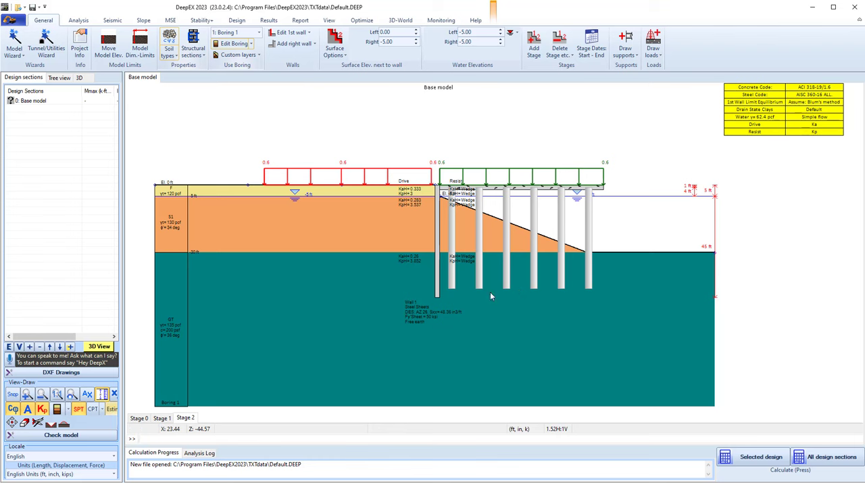
# Add a construction stage after Stage 2 and set its right surface level to elevation -30 ft
pyautogui.rightClick(187, 420)
pyautogui.click(206, 420)
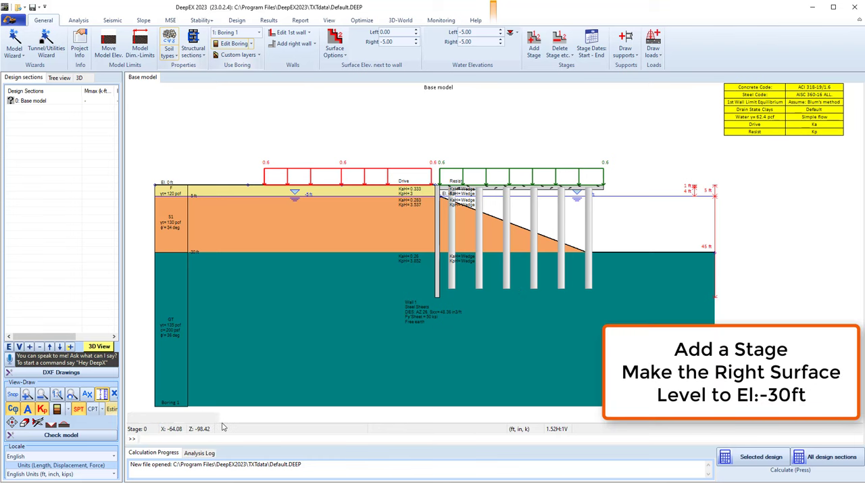
pyautogui.rightClick(511, 150)
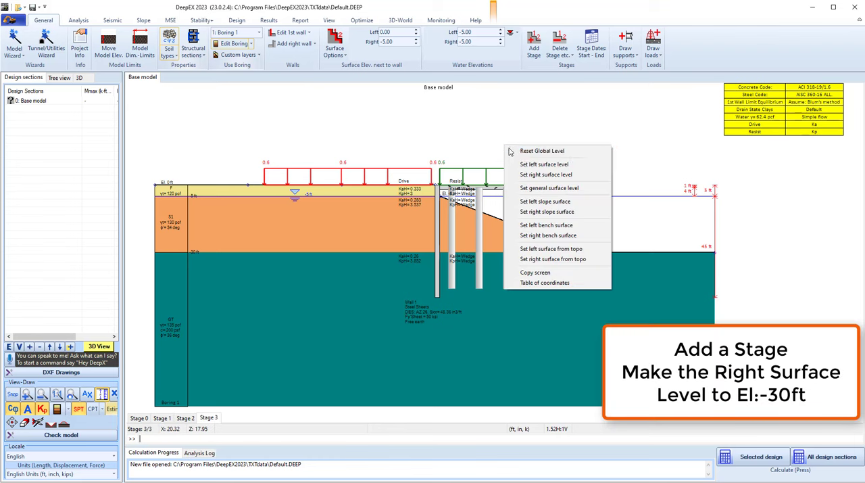
pyautogui.click(545, 174)
pyautogui.click(84, 135)
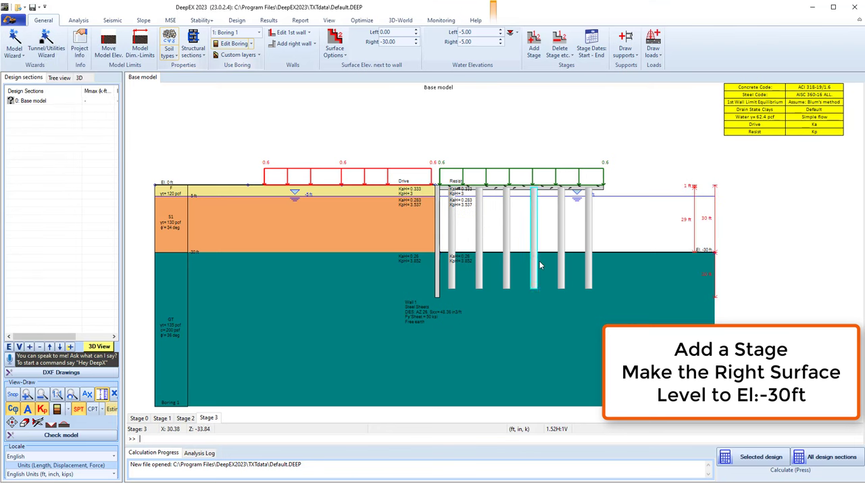
# Add a construction stage after Stage 3 and set its right water elevation to -12 ft
pyautogui.rightClick(211, 418)
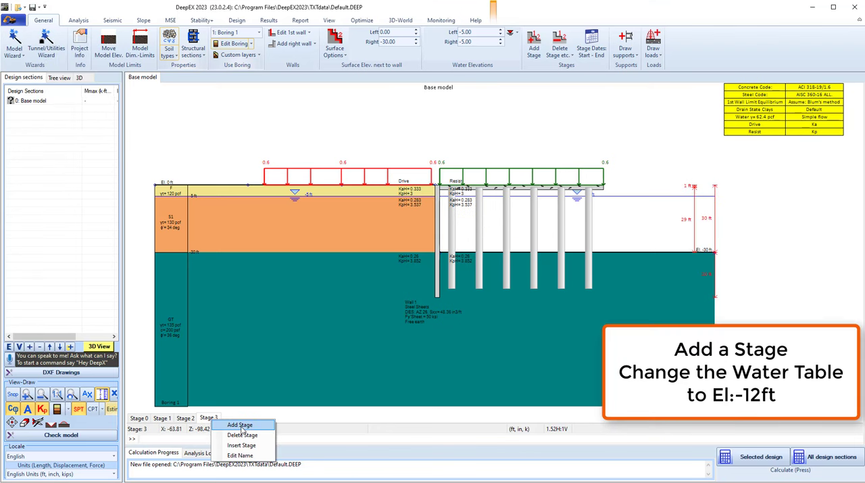
pyautogui.click(241, 426)
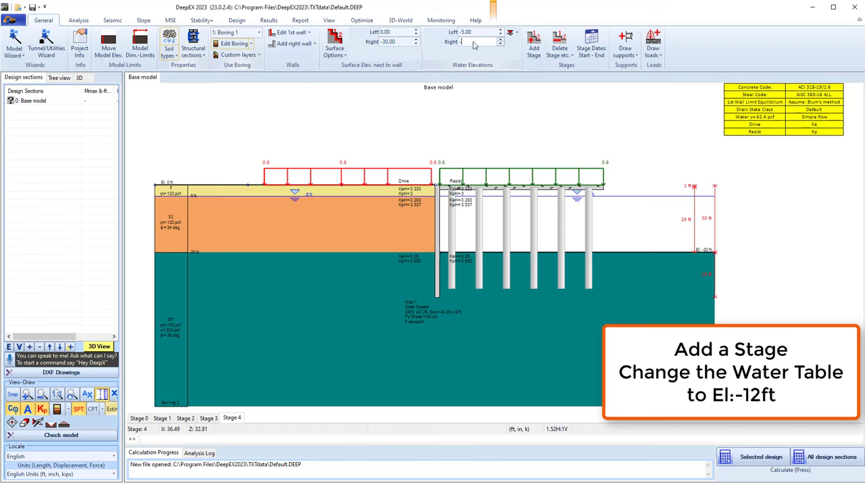
pyautogui.press('Return')
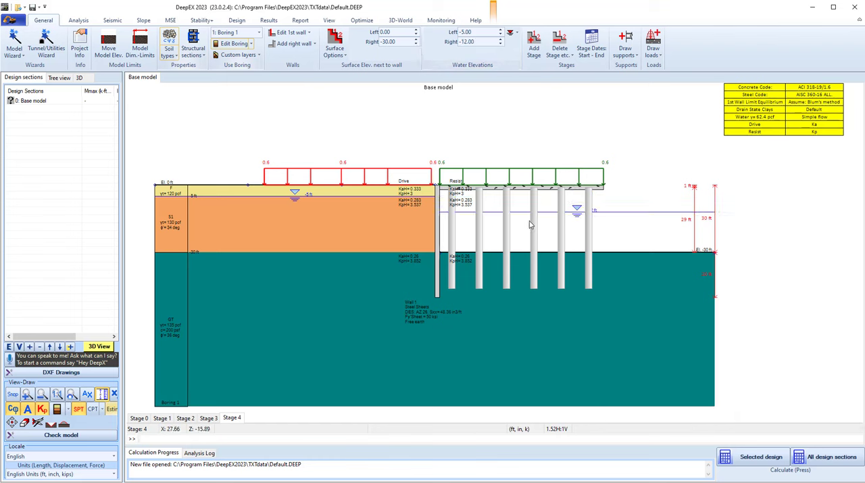
# Switch the analysis type to finite elements and define the first wall's friction as 70% of the soil friction
pyautogui.click(74, 20)
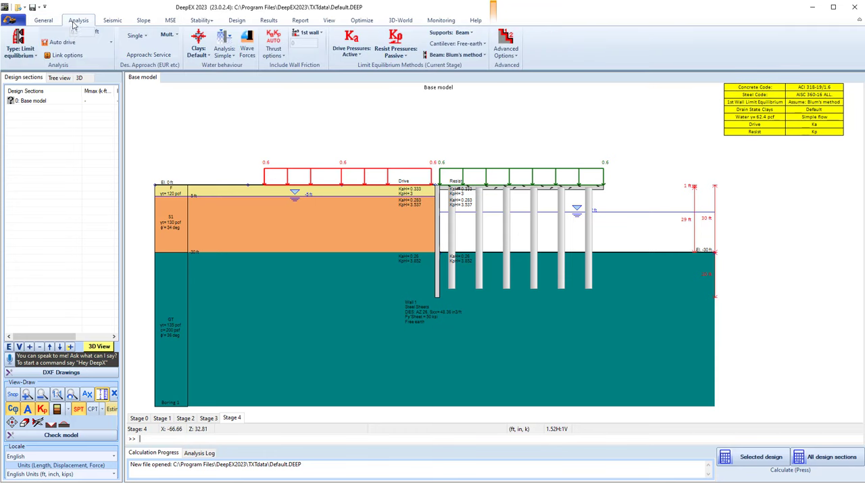
pyautogui.click(27, 61)
pyautogui.click(39, 116)
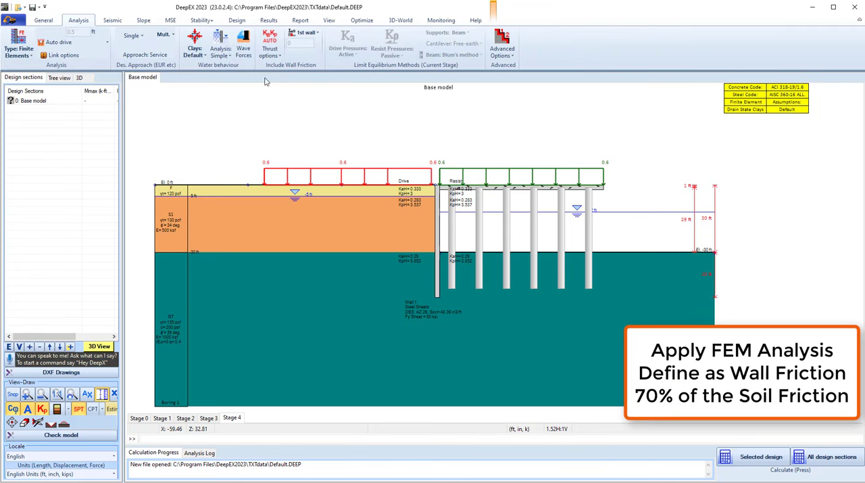
pyautogui.click(306, 33)
pyautogui.click(316, 60)
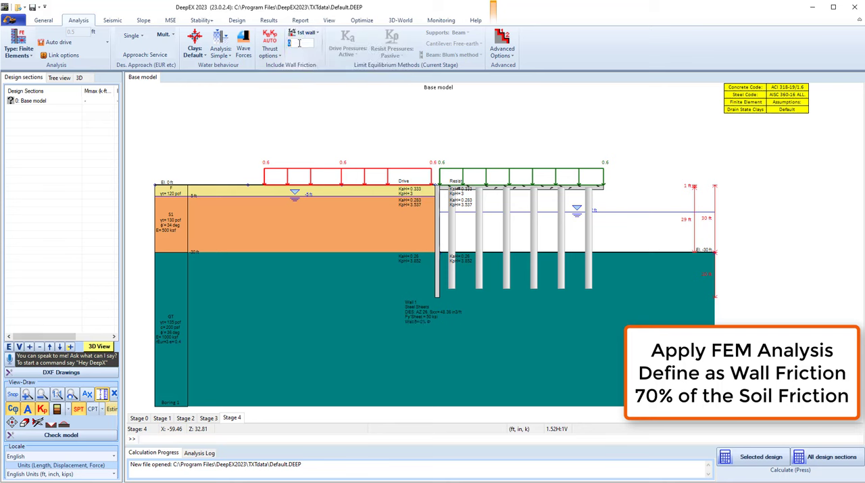
pyautogui.press('Return')
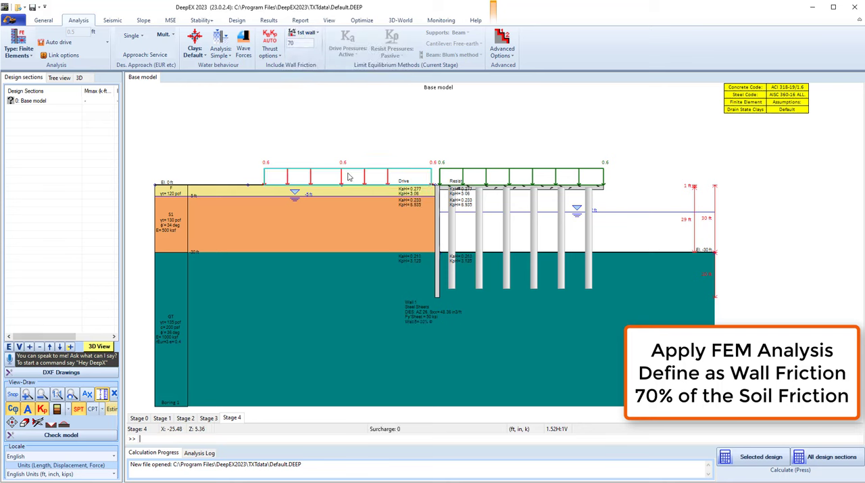
# Calculate the selected design section, review the extended results summary table and close it
pyautogui.click(742, 457)
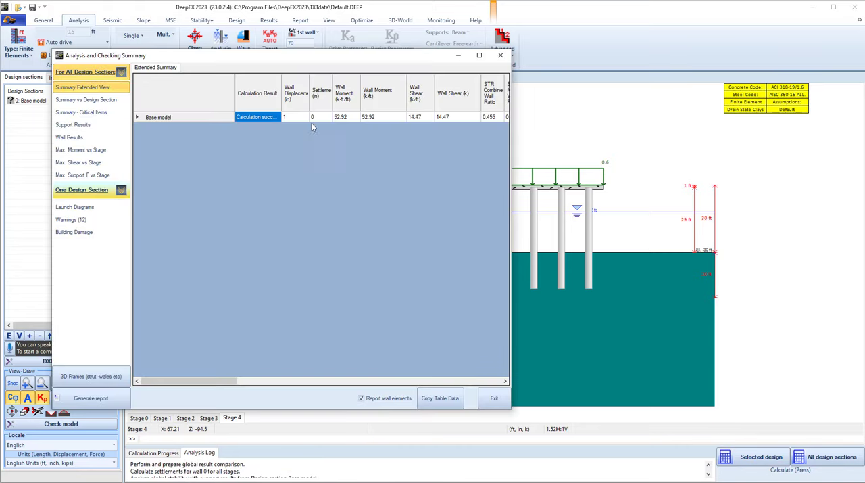
pyautogui.moveTo(224, 381); pyautogui.dragTo(343, 376)
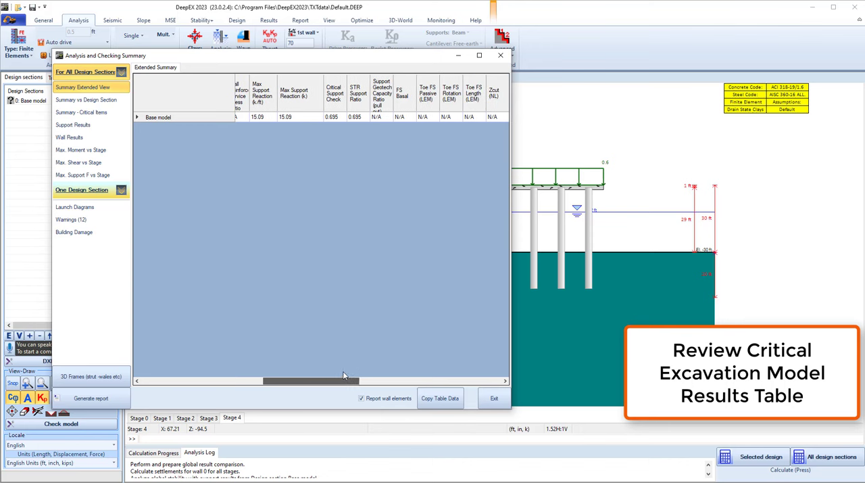
pyautogui.click(494, 397)
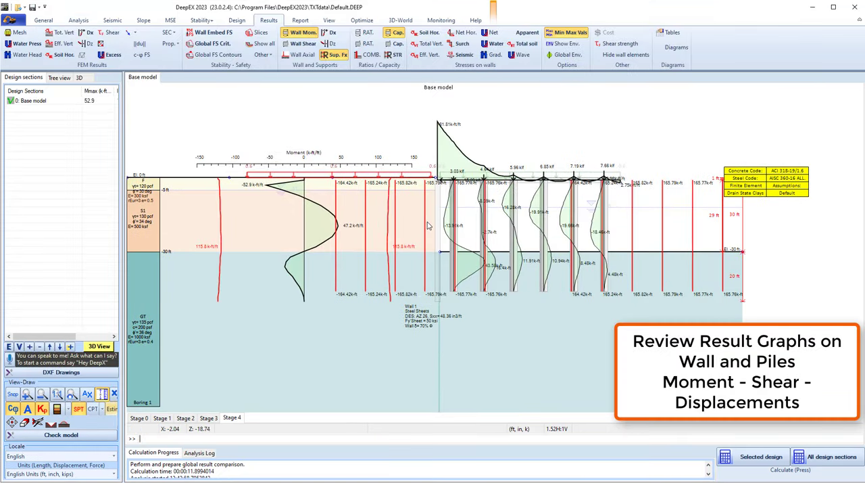
# Examine the wall and pile moment diagrams, hide the support reactions and display the wall shear diagrams
pyautogui.scroll(4, 427, 225)
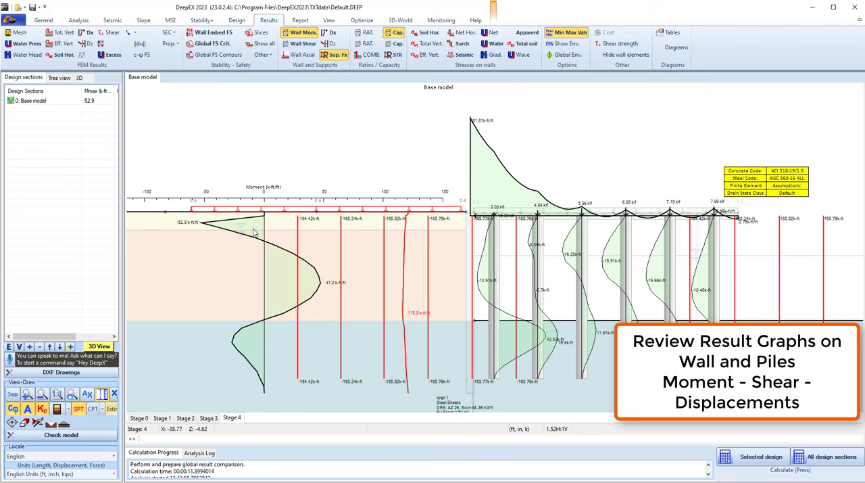
pyautogui.scroll(-1, 328, 253)
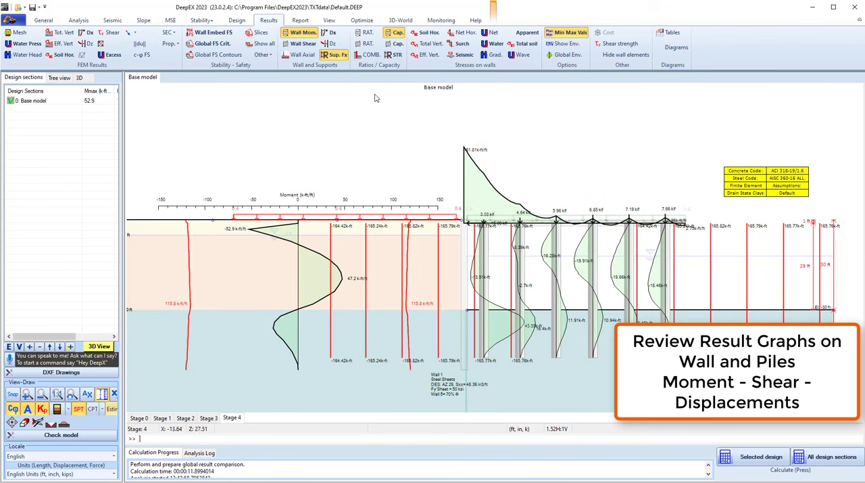
pyautogui.click(336, 56)
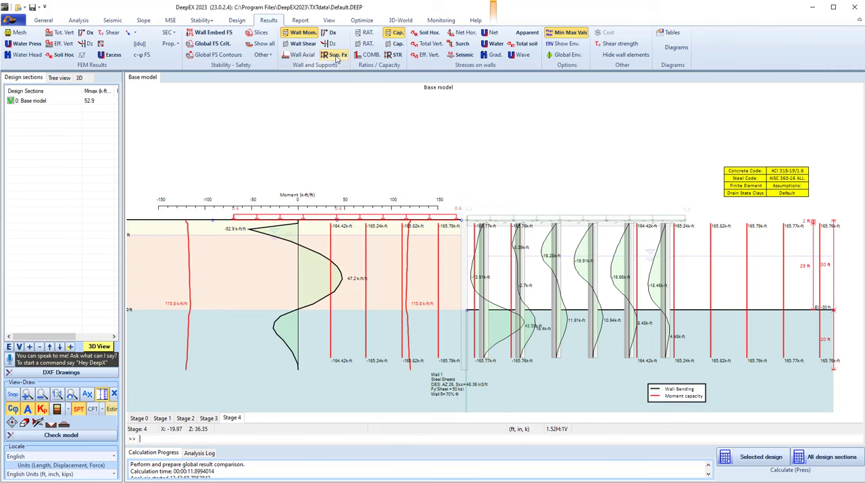
pyautogui.scroll(2, 564, 289)
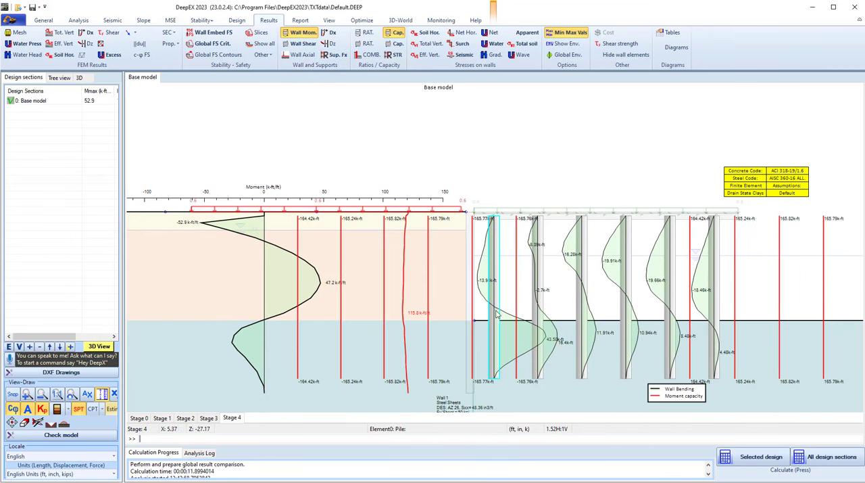
pyautogui.click(302, 44)
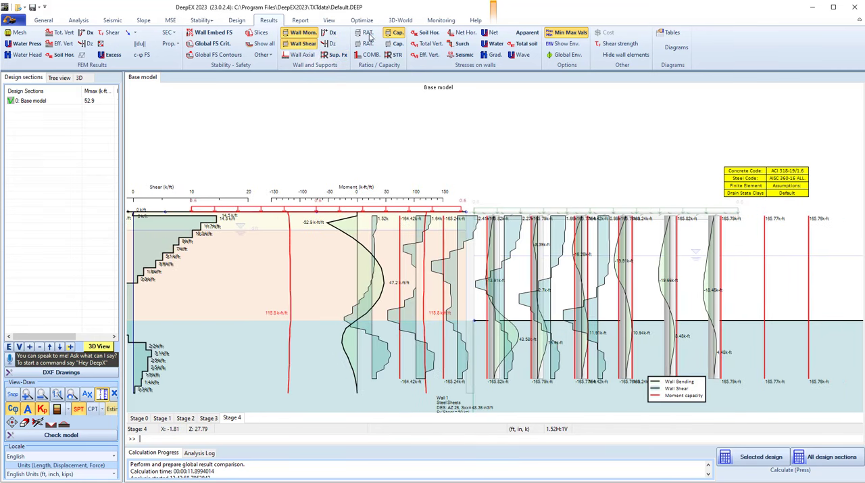
# Review the wall shear capacity lines, then hide them together with the wall moment diagrams
pyautogui.click(397, 44)
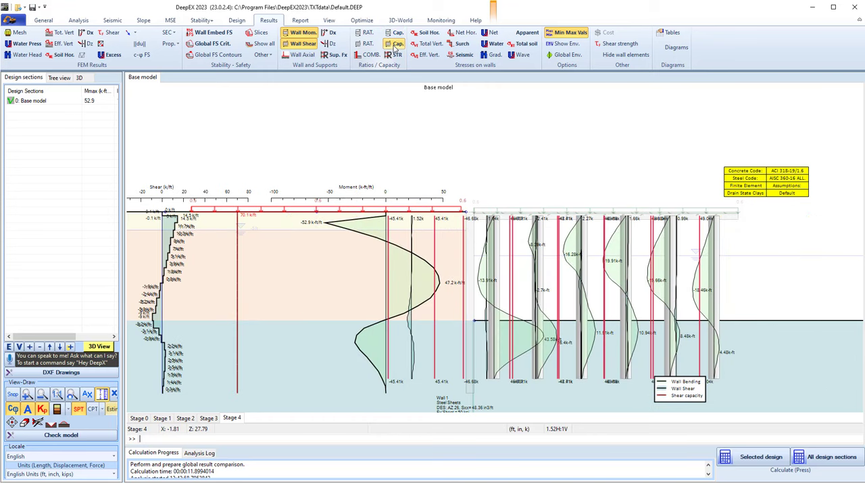
pyautogui.click(397, 44)
pyautogui.click(302, 32)
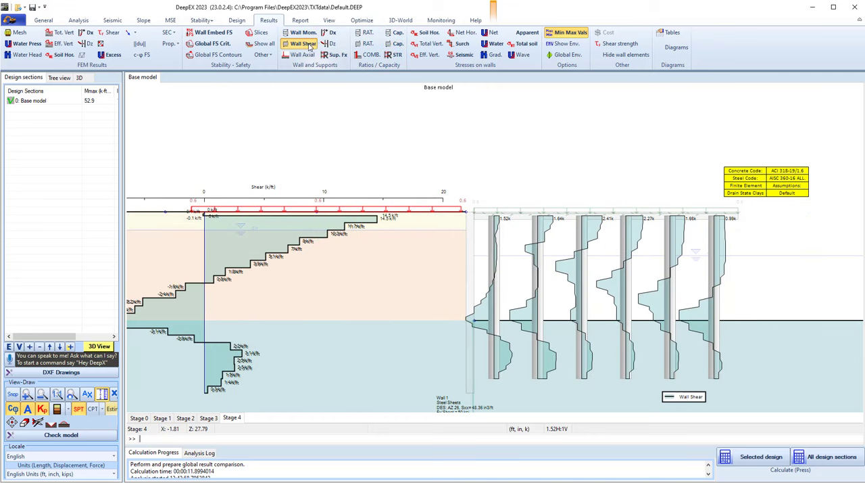
# Replace the wall shear diagrams with the horizontal wall displacement diagrams and examine the wall and pile deflections
pyautogui.click(303, 44)
pyautogui.click(330, 33)
pyautogui.scroll(-1, 545, 257)
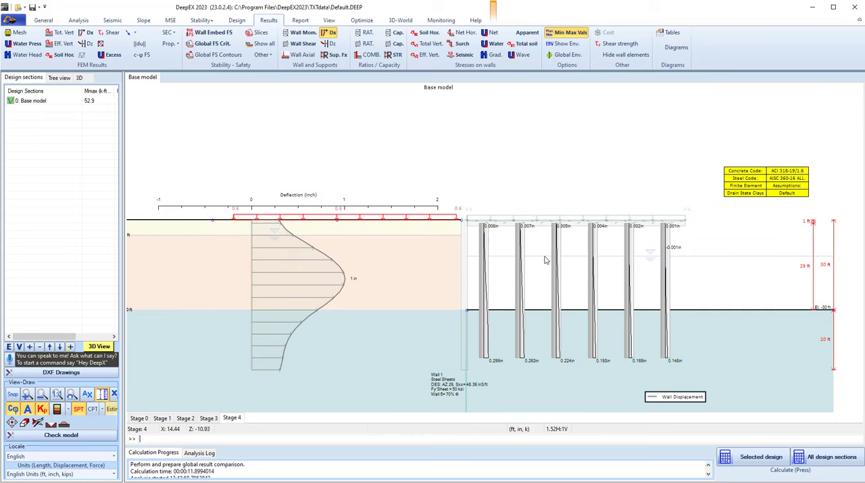
pyautogui.scroll(2, 627, 341)
pyautogui.moveTo(654, 356)
pyautogui.mouseDown()
pyautogui.moveTo(596, 353)
pyautogui.moveTo(591, 364)
pyautogui.mouseUp()
# Display the wall shear diagrams and the structural check ratios of the supports, and inspect the slab's ratio
pyautogui.click(302, 43)
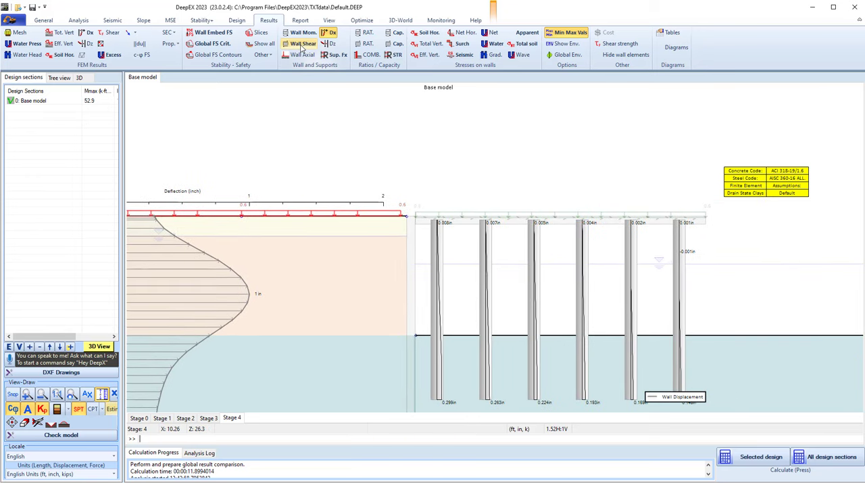
pyautogui.click(395, 56)
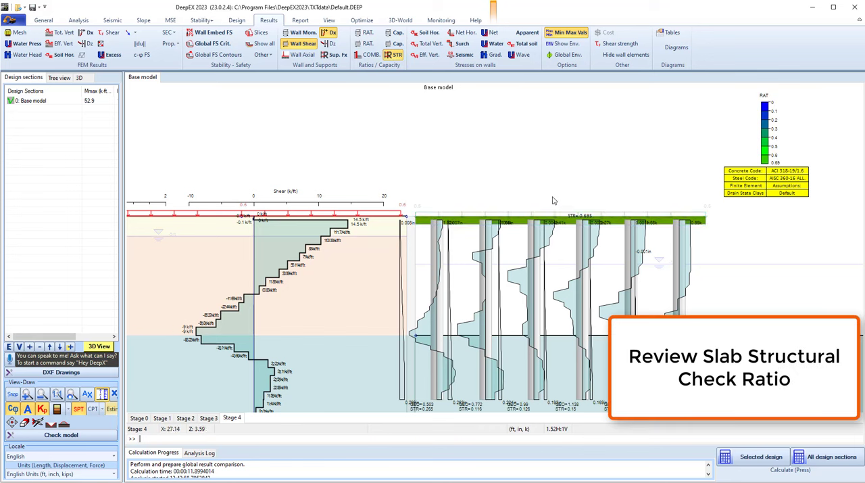
pyautogui.scroll(-1, 551, 230)
pyautogui.scroll(-1, 551, 230)
pyautogui.moveTo(551, 230); pyautogui.dragTo(590, 219)
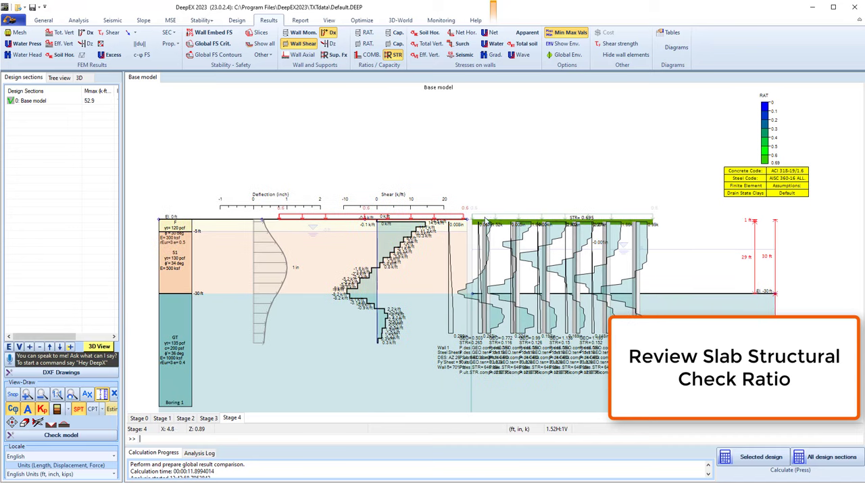
# Hide the wall shear diagrams and display the generated finite element mesh with the view at 1H:1V scale
pyautogui.click(302, 43)
pyautogui.click(15, 33)
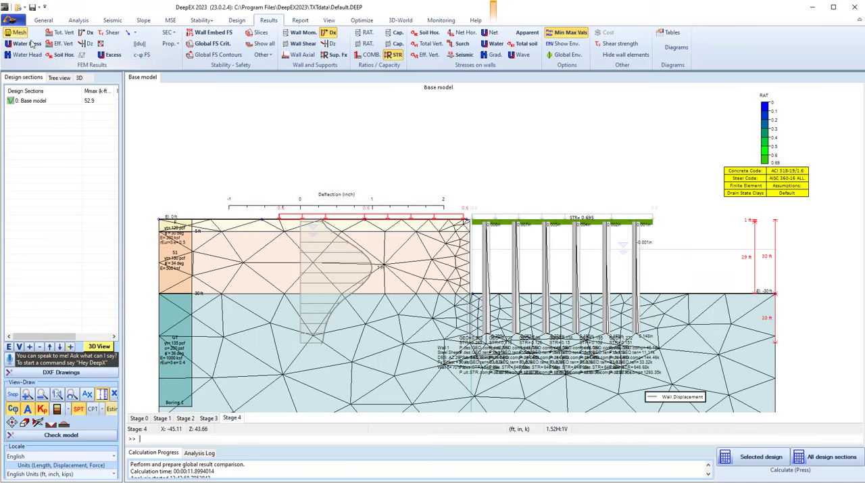
pyautogui.click(58, 396)
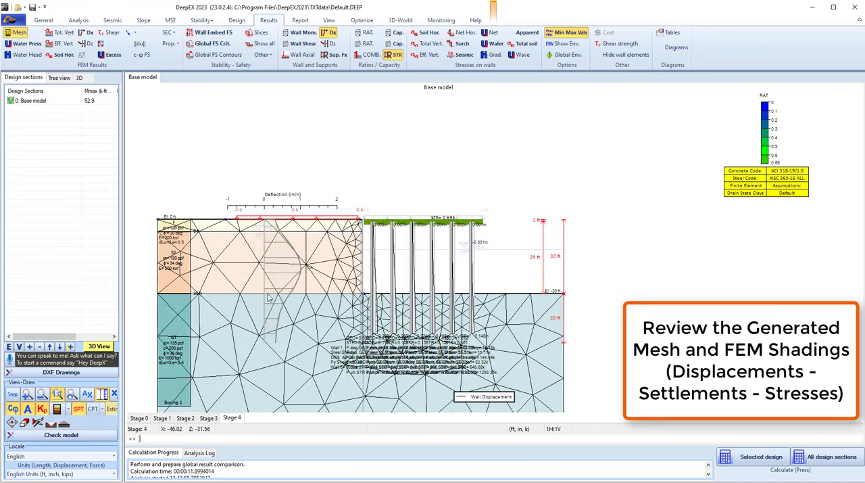
pyautogui.scroll(2, 270, 296)
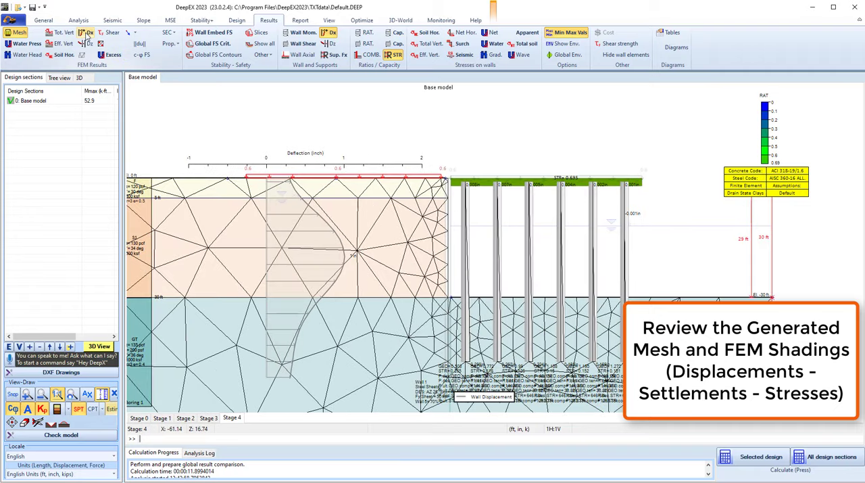
# Review the FEM shadings for soil displacements, effective horizontal soil stresses and total vertical stresses
pyautogui.click(86, 32)
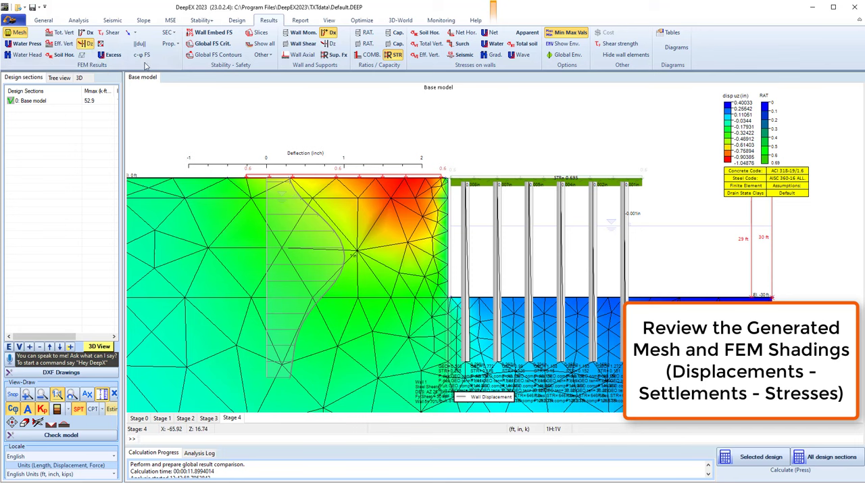
pyautogui.click(64, 55)
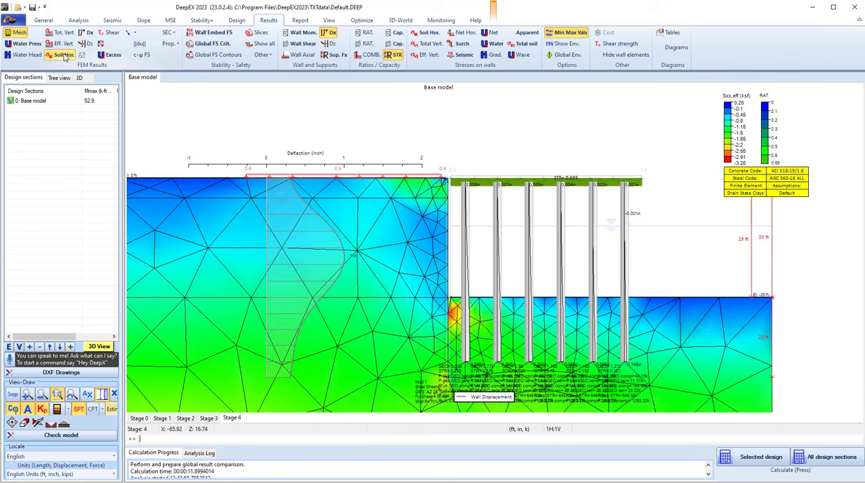
pyautogui.click(62, 34)
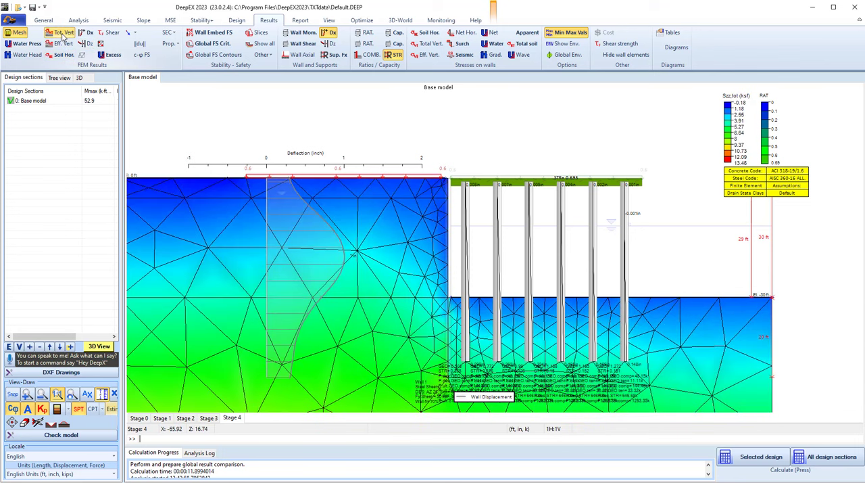
# Show the total displacement arrows with their displacement values on the mesh and inspect them near the wall
pyautogui.click(130, 33)
pyautogui.click(164, 56)
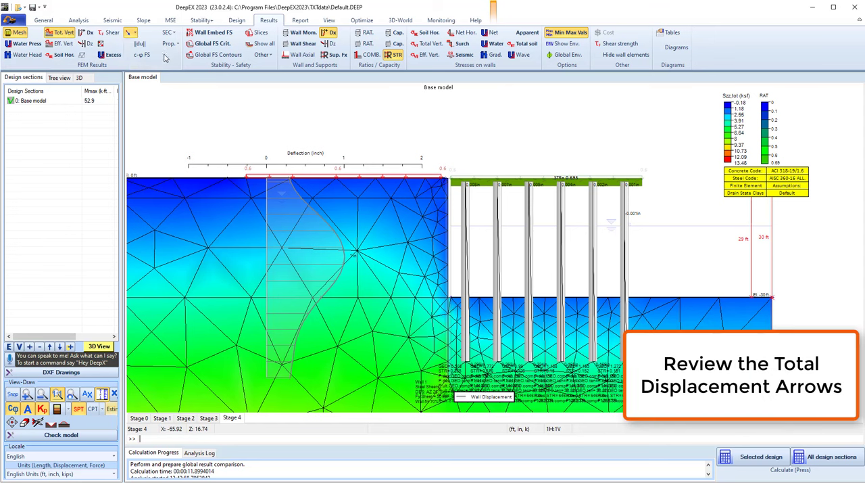
pyautogui.click(134, 32)
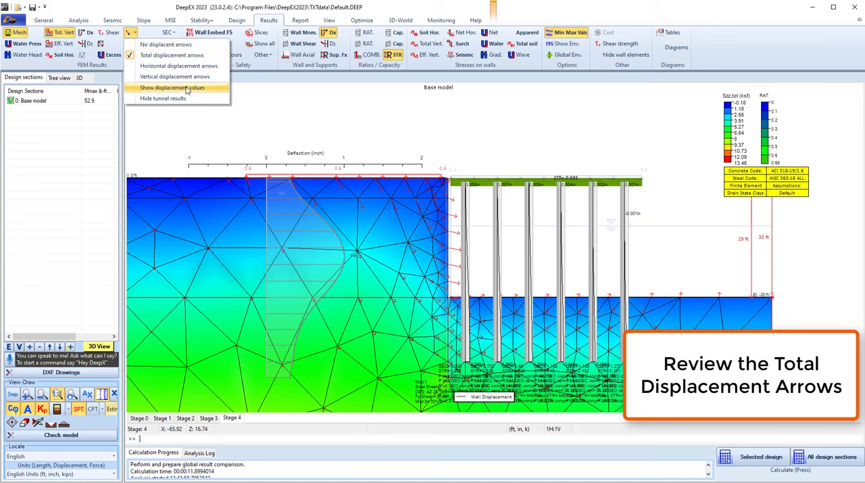
pyautogui.click(165, 87)
pyautogui.scroll(5, 326, 243)
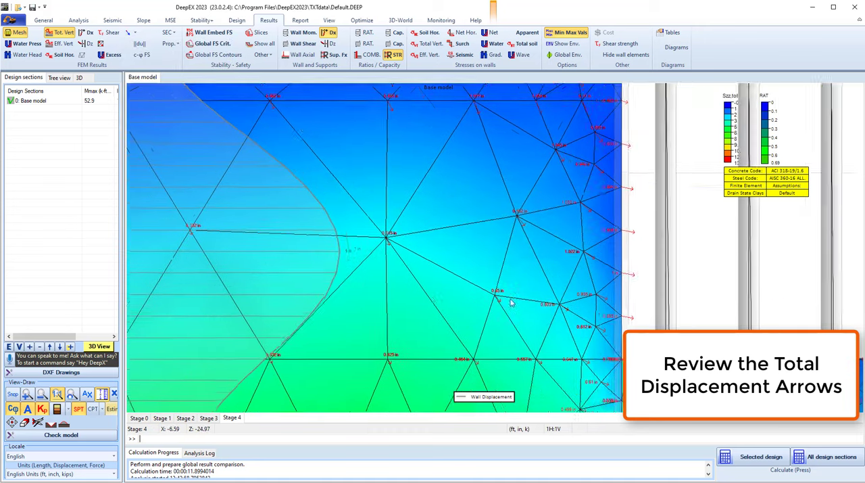
pyautogui.scroll(-5, 511, 300)
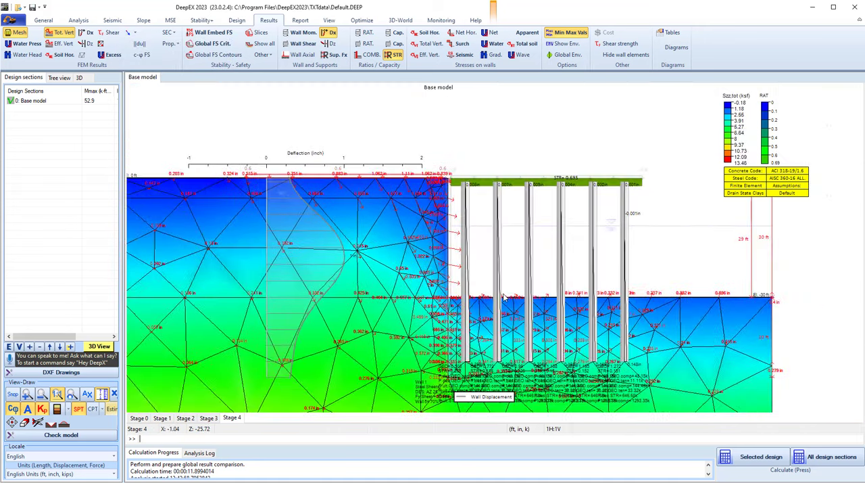